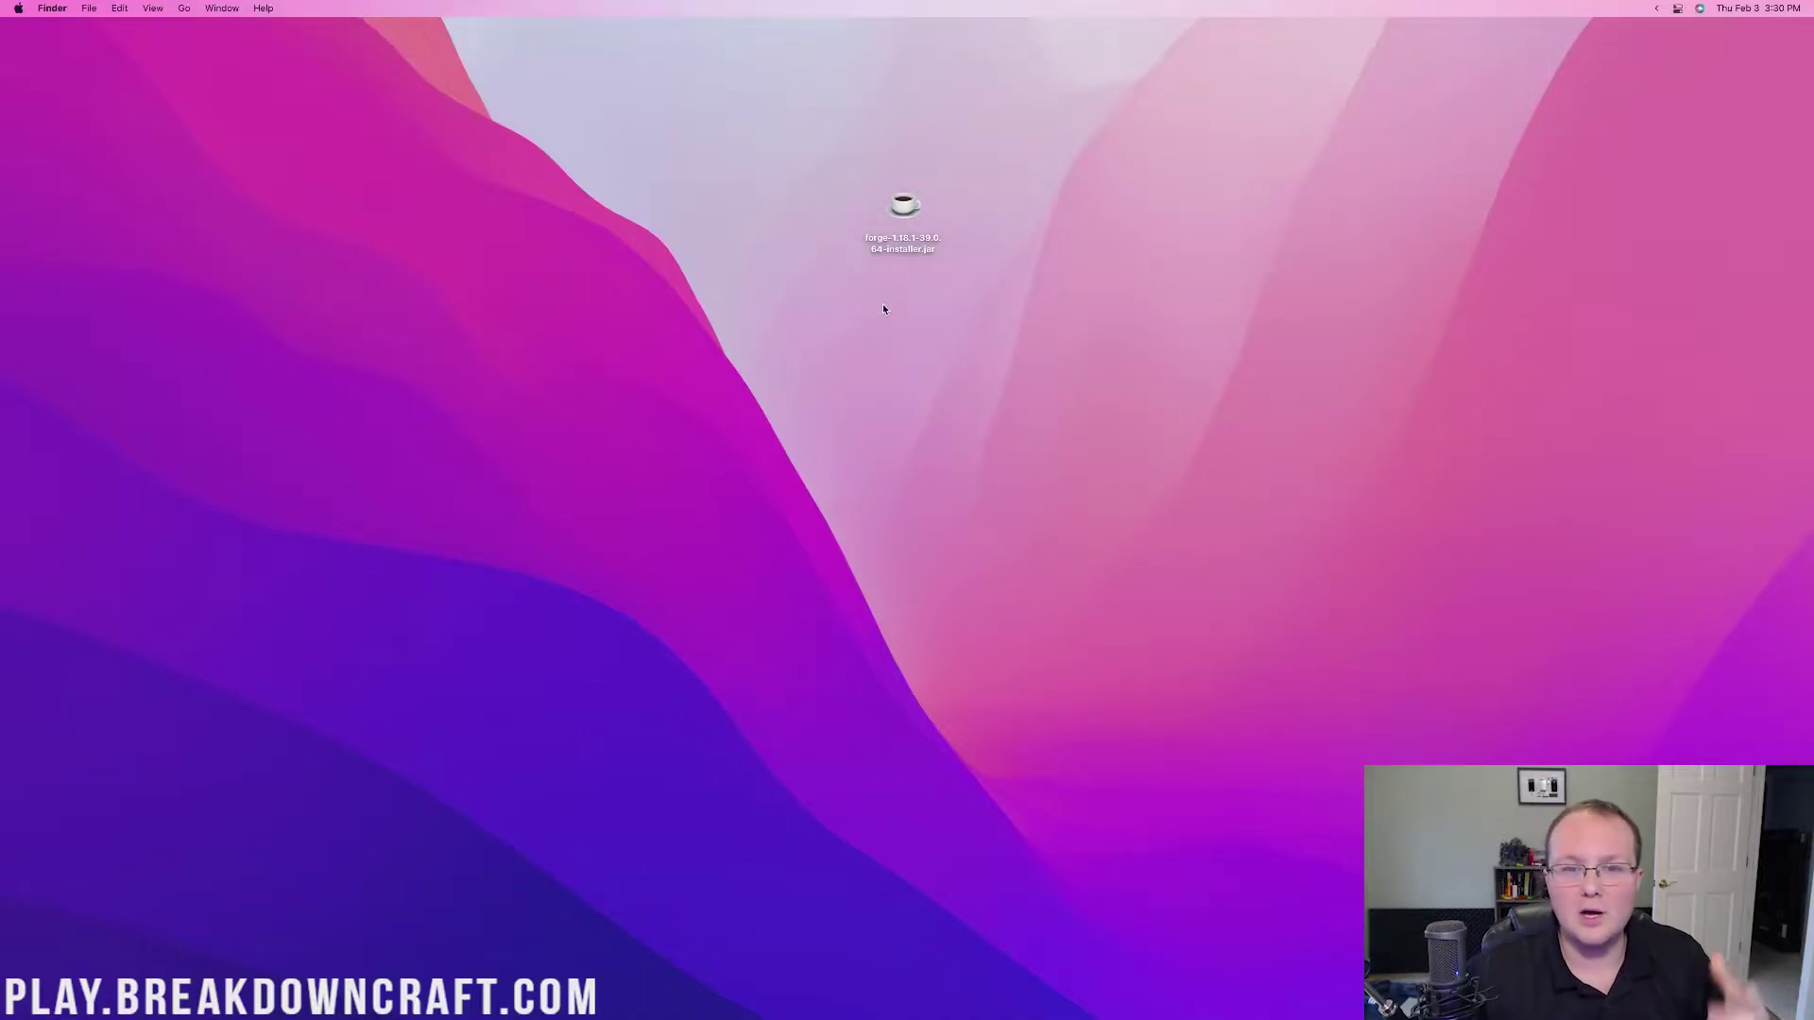
# - Try the Forge jar, dismiss the missing-Java error, and reach Oracle's JDK 17 page from the guide
pyautogui.doubleClick(880, 253)
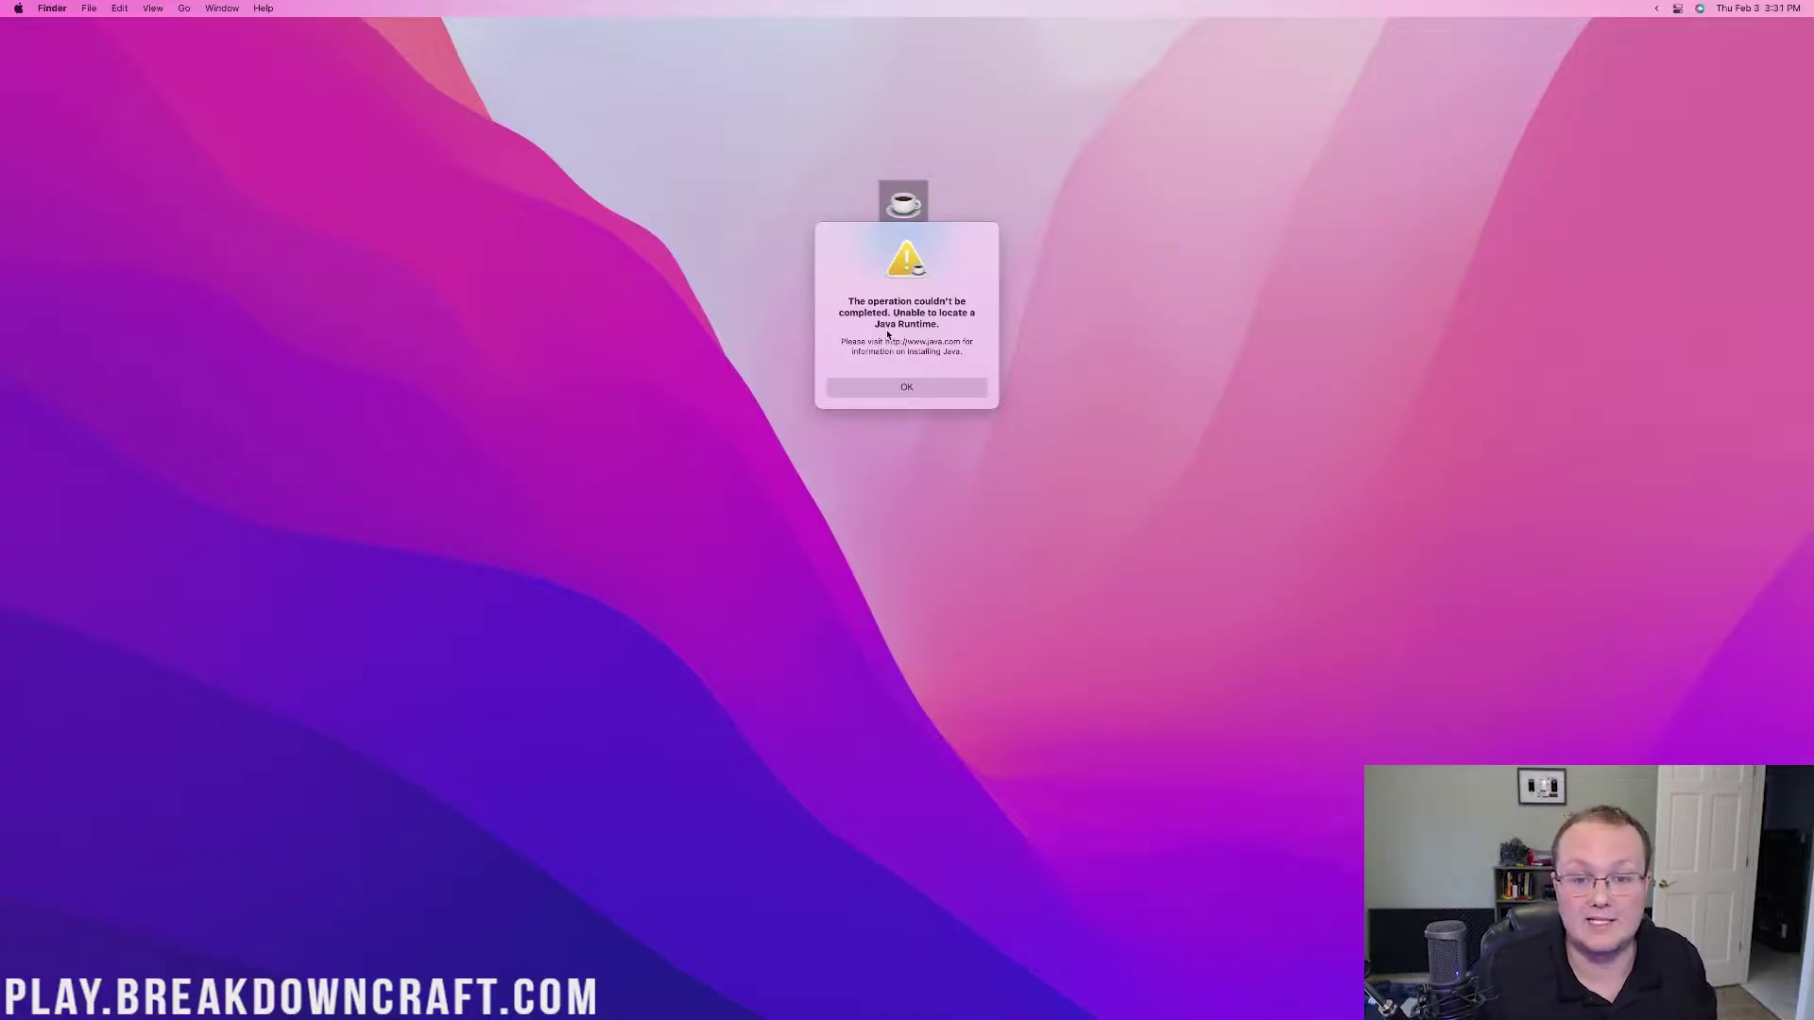
pyautogui.click(907, 387)
pyautogui.moveTo(621, 1010)
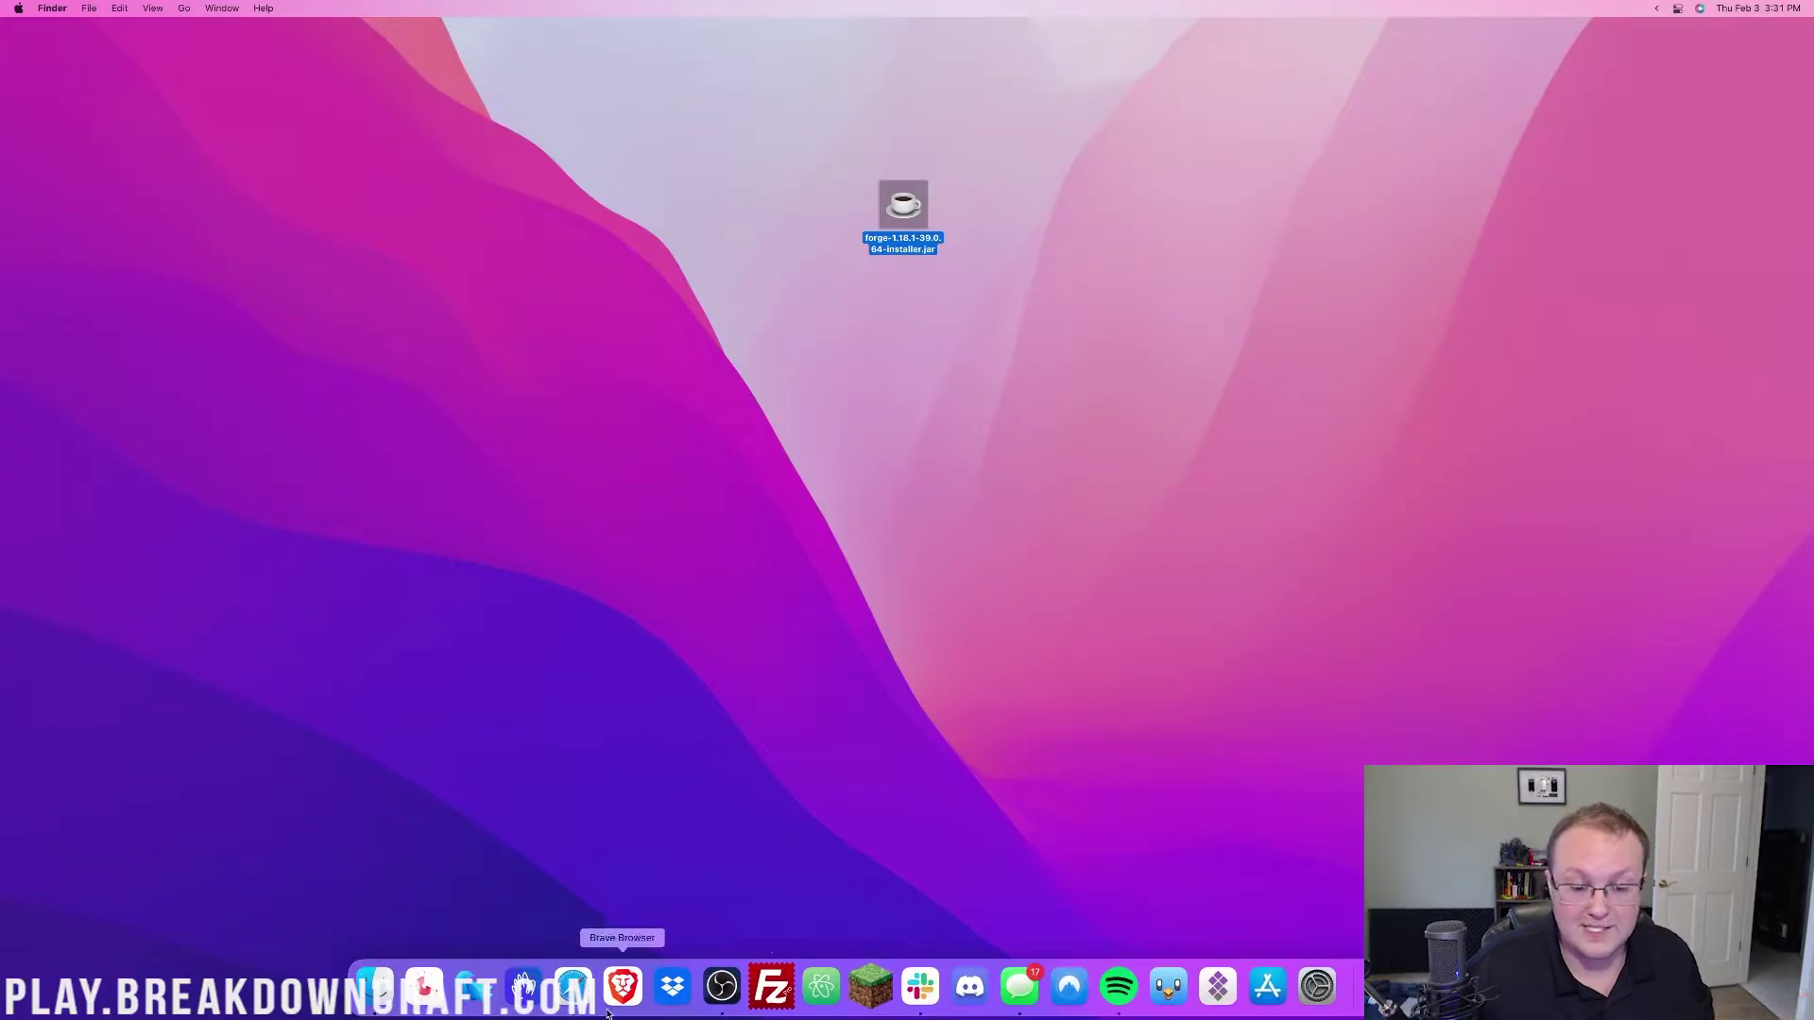
pyautogui.click(573, 984)
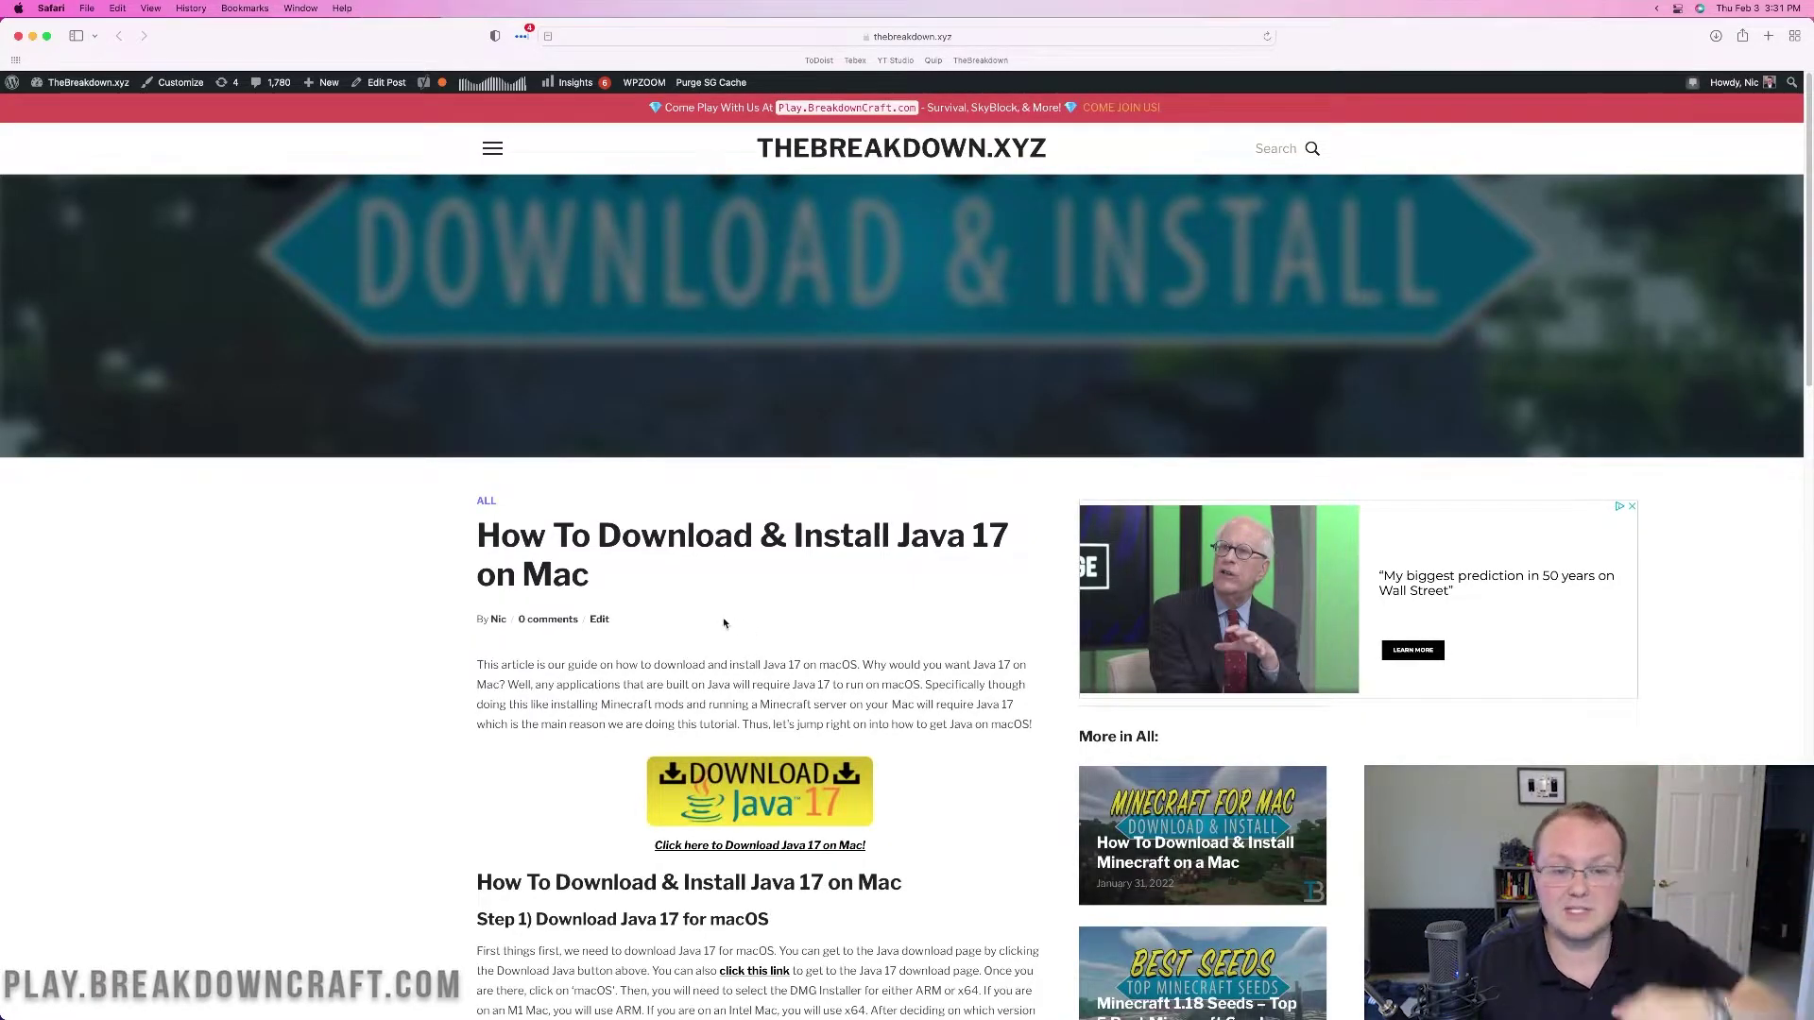
pyautogui.scroll(-1, 649, 619)
pyautogui.scroll(1, 649, 618)
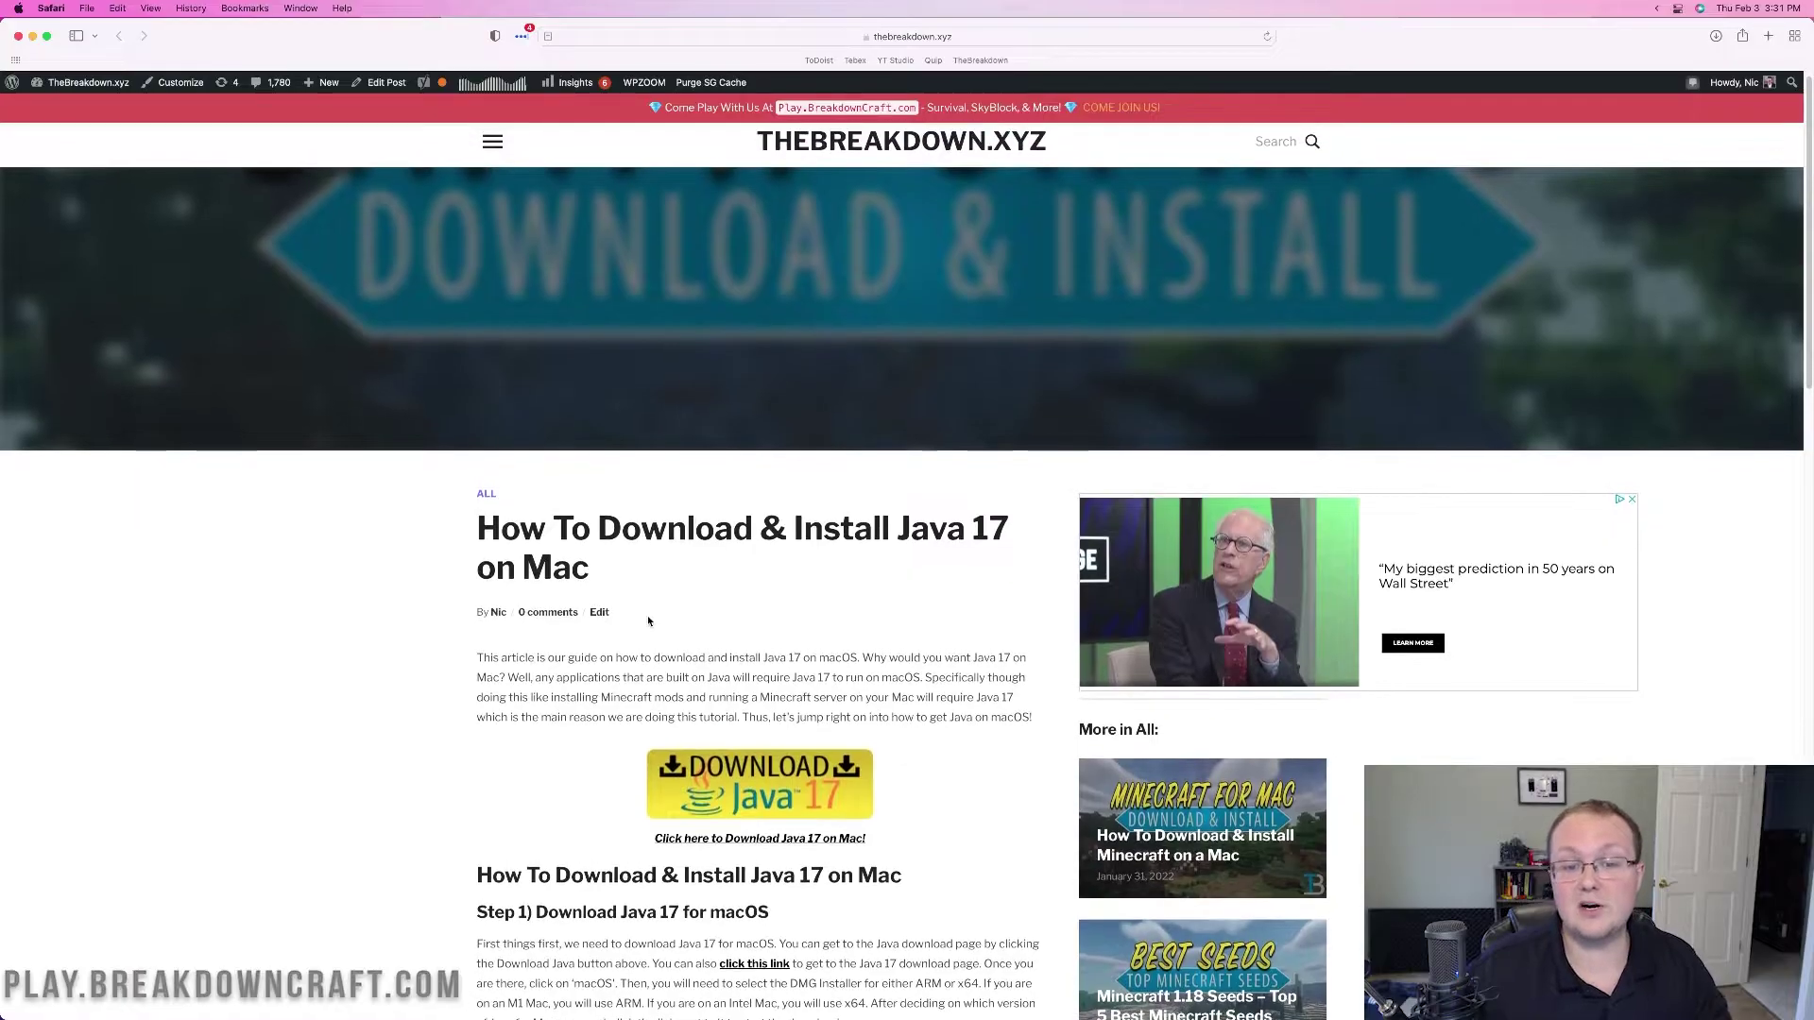
pyautogui.scroll(-1, 679, 637)
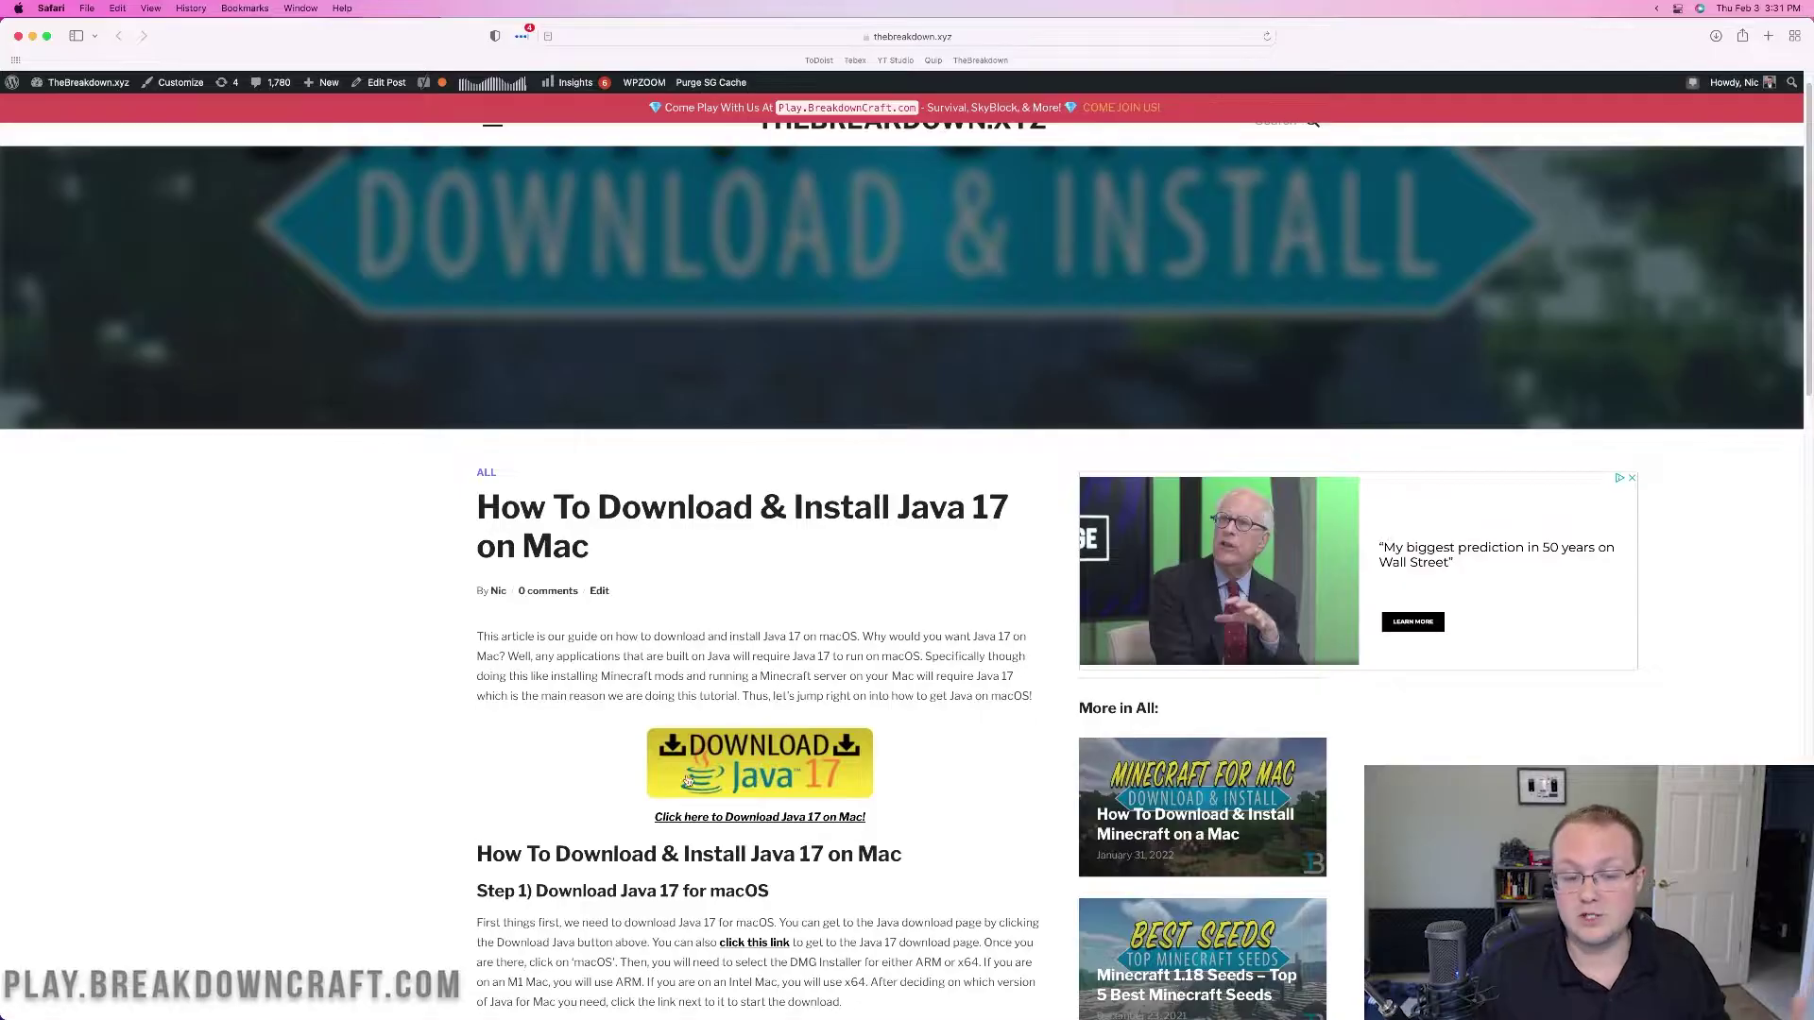
pyautogui.click(781, 761)
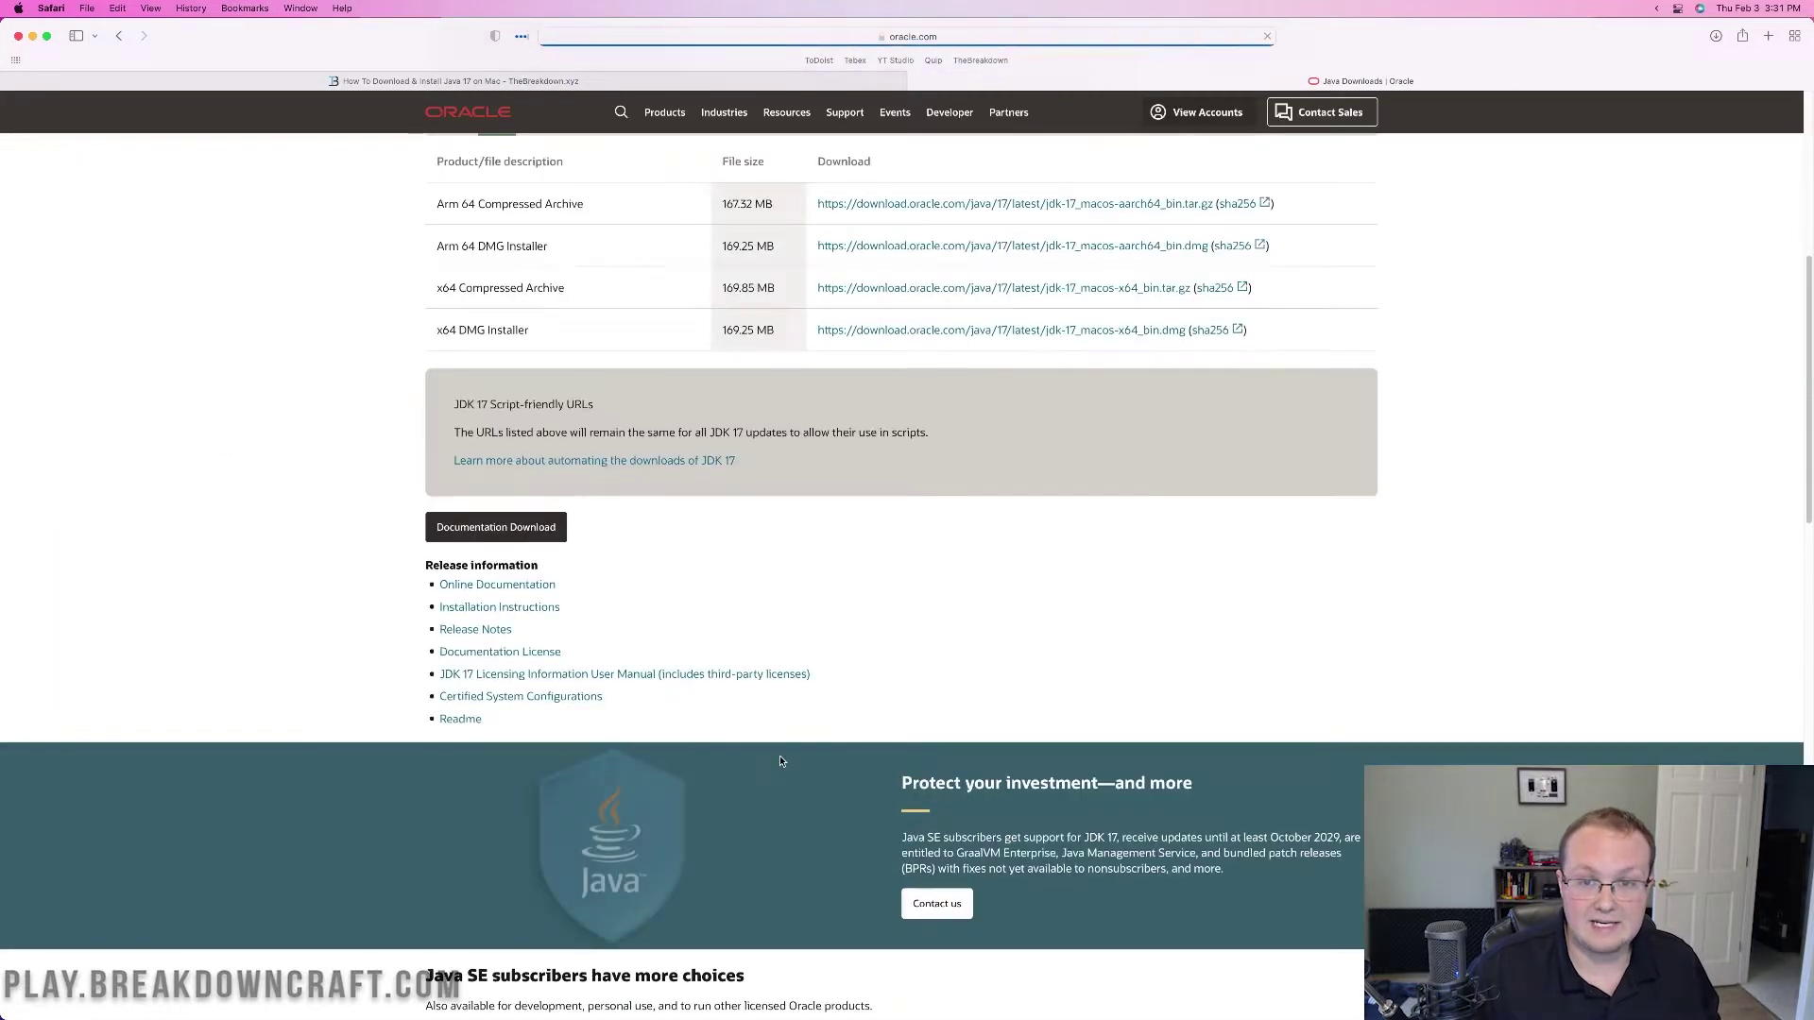
pyautogui.scroll(4, 769, 677)
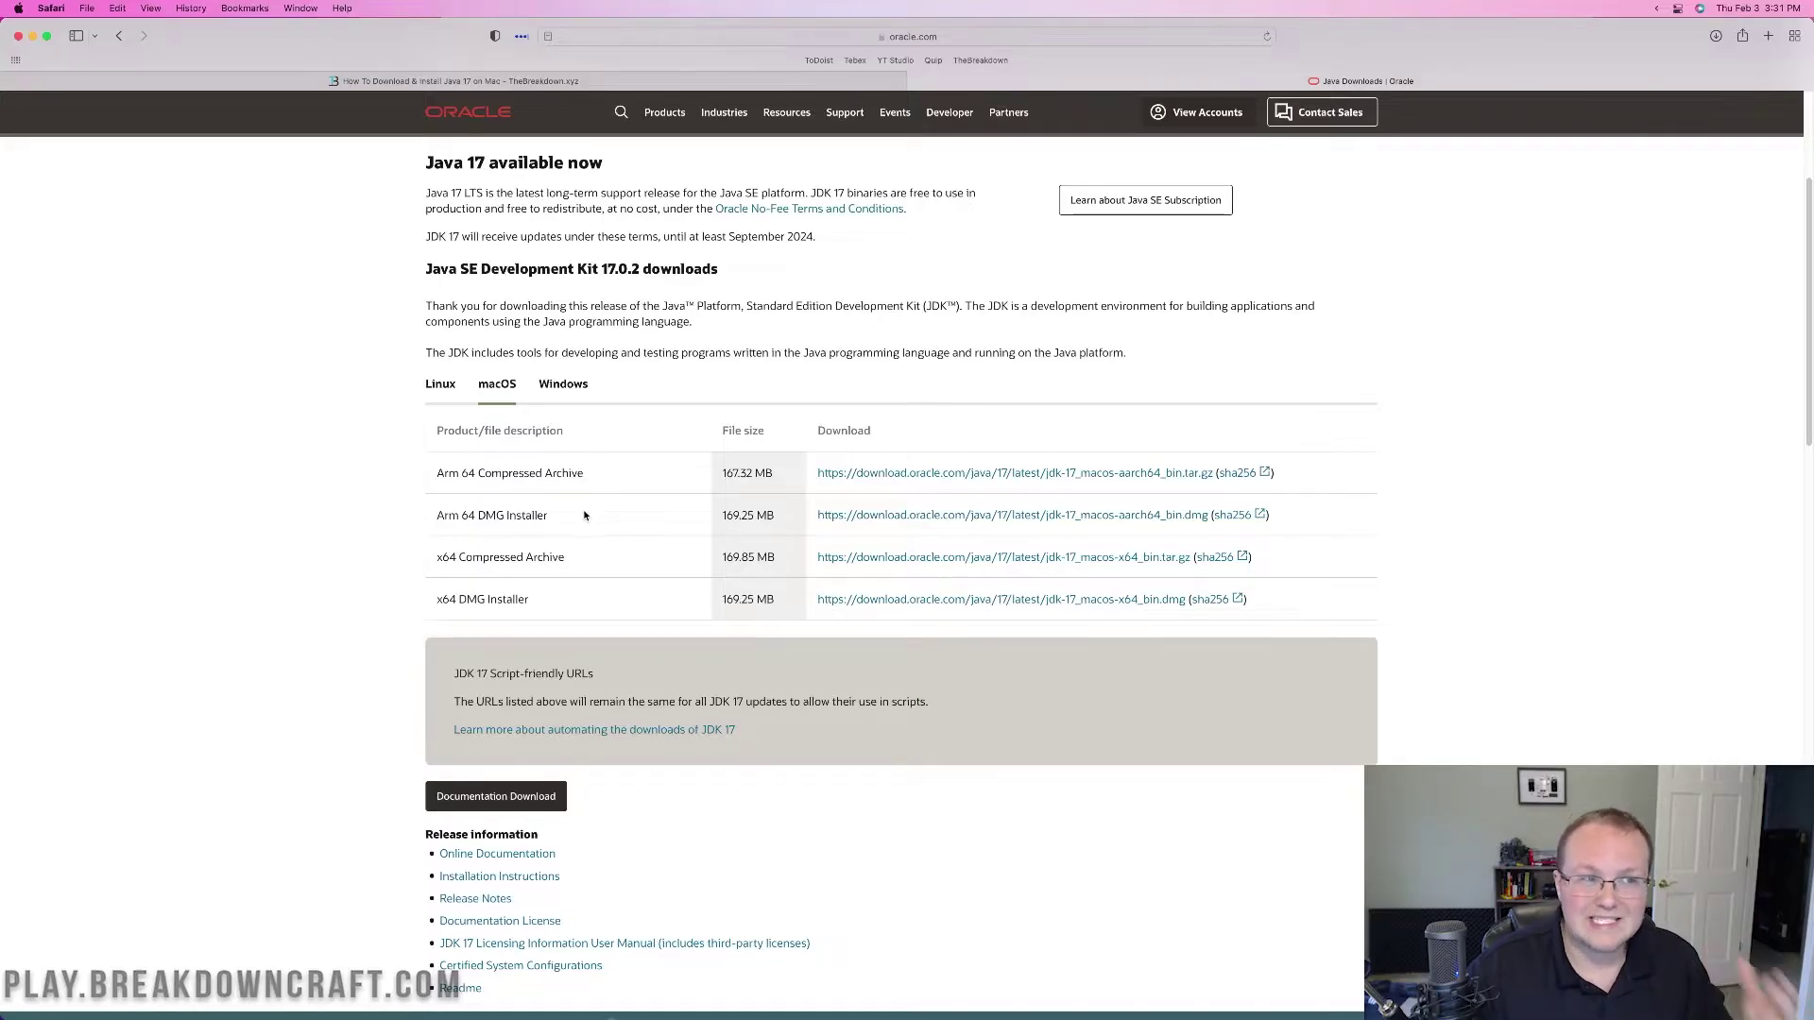
pyautogui.click(19, 9)
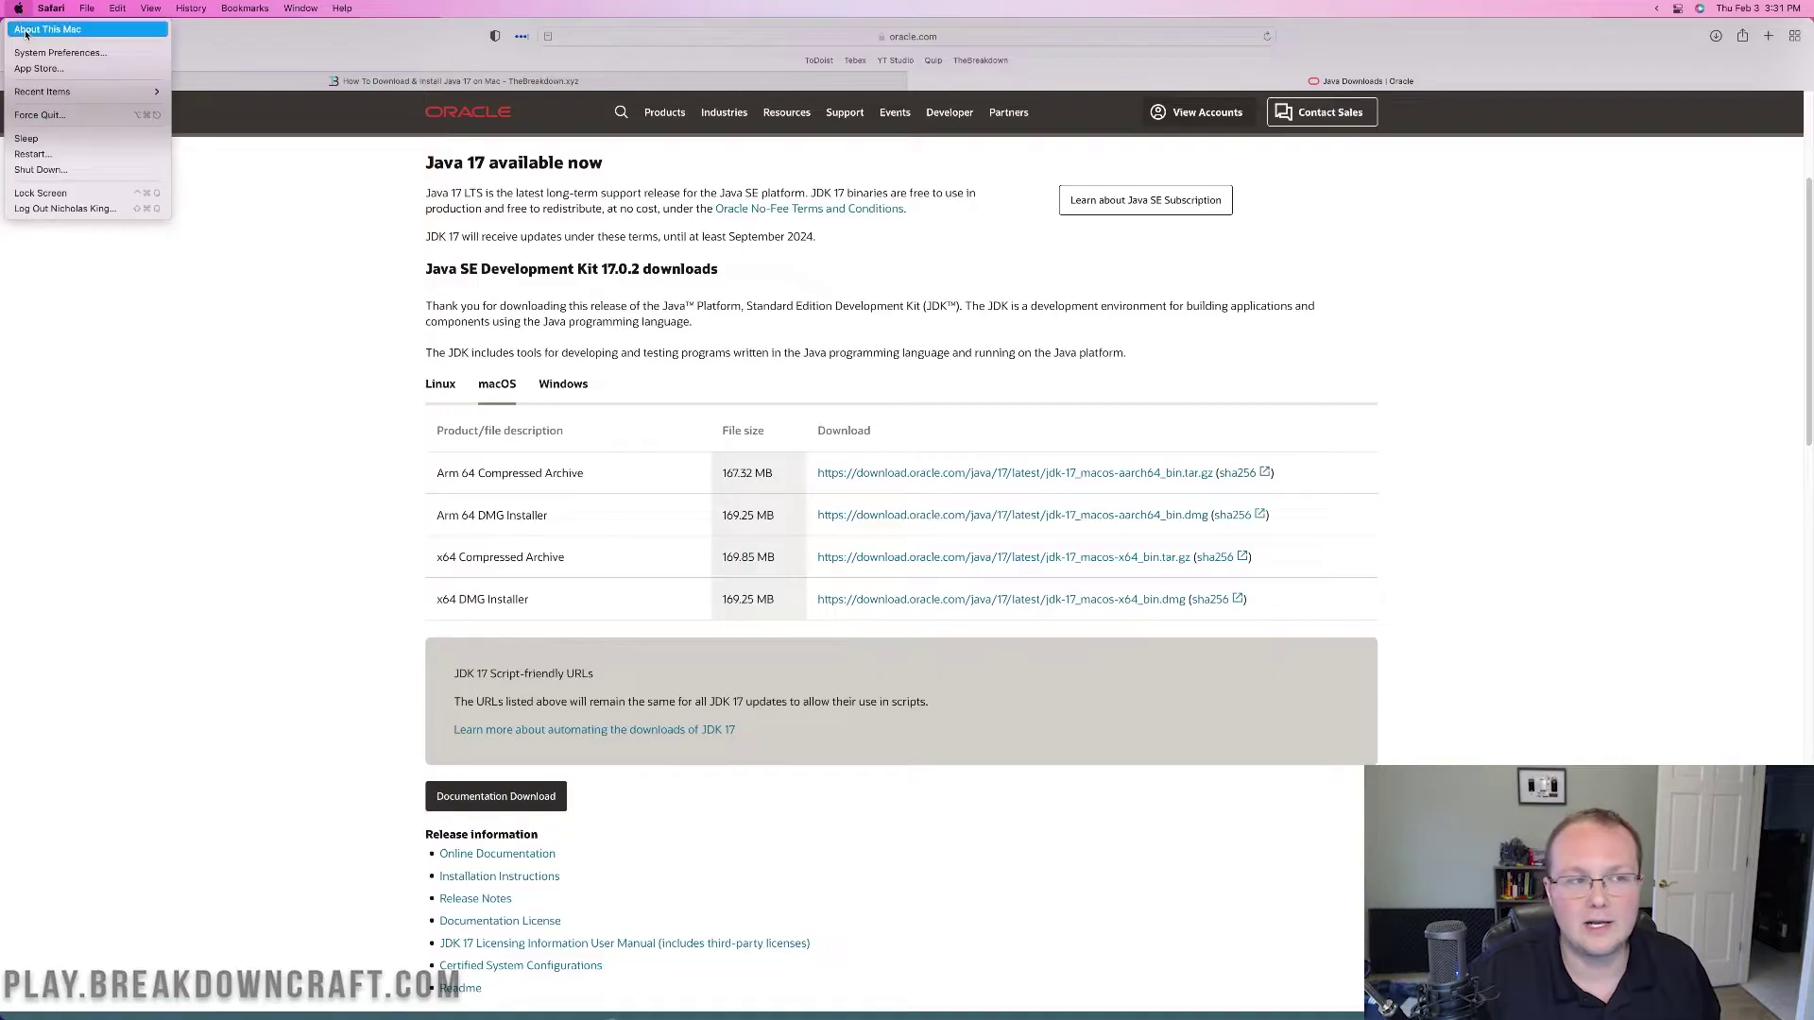
pyautogui.click(43, 29)
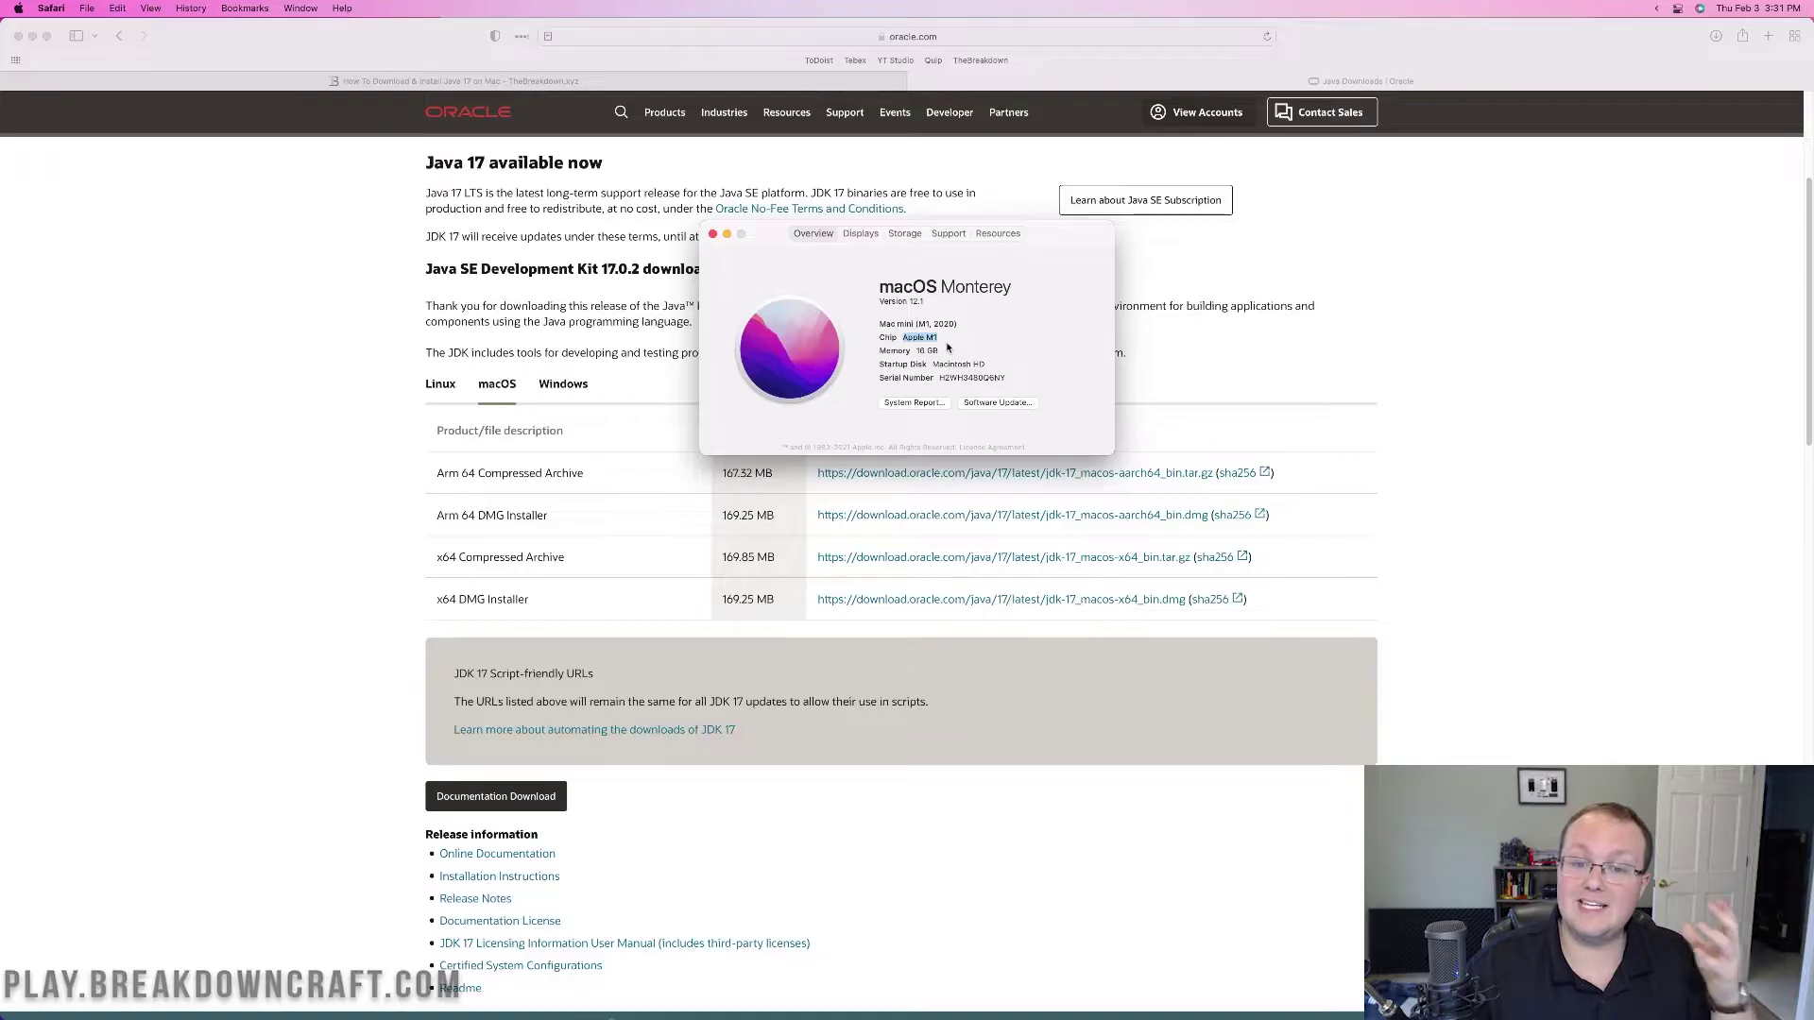
pyautogui.click(713, 233)
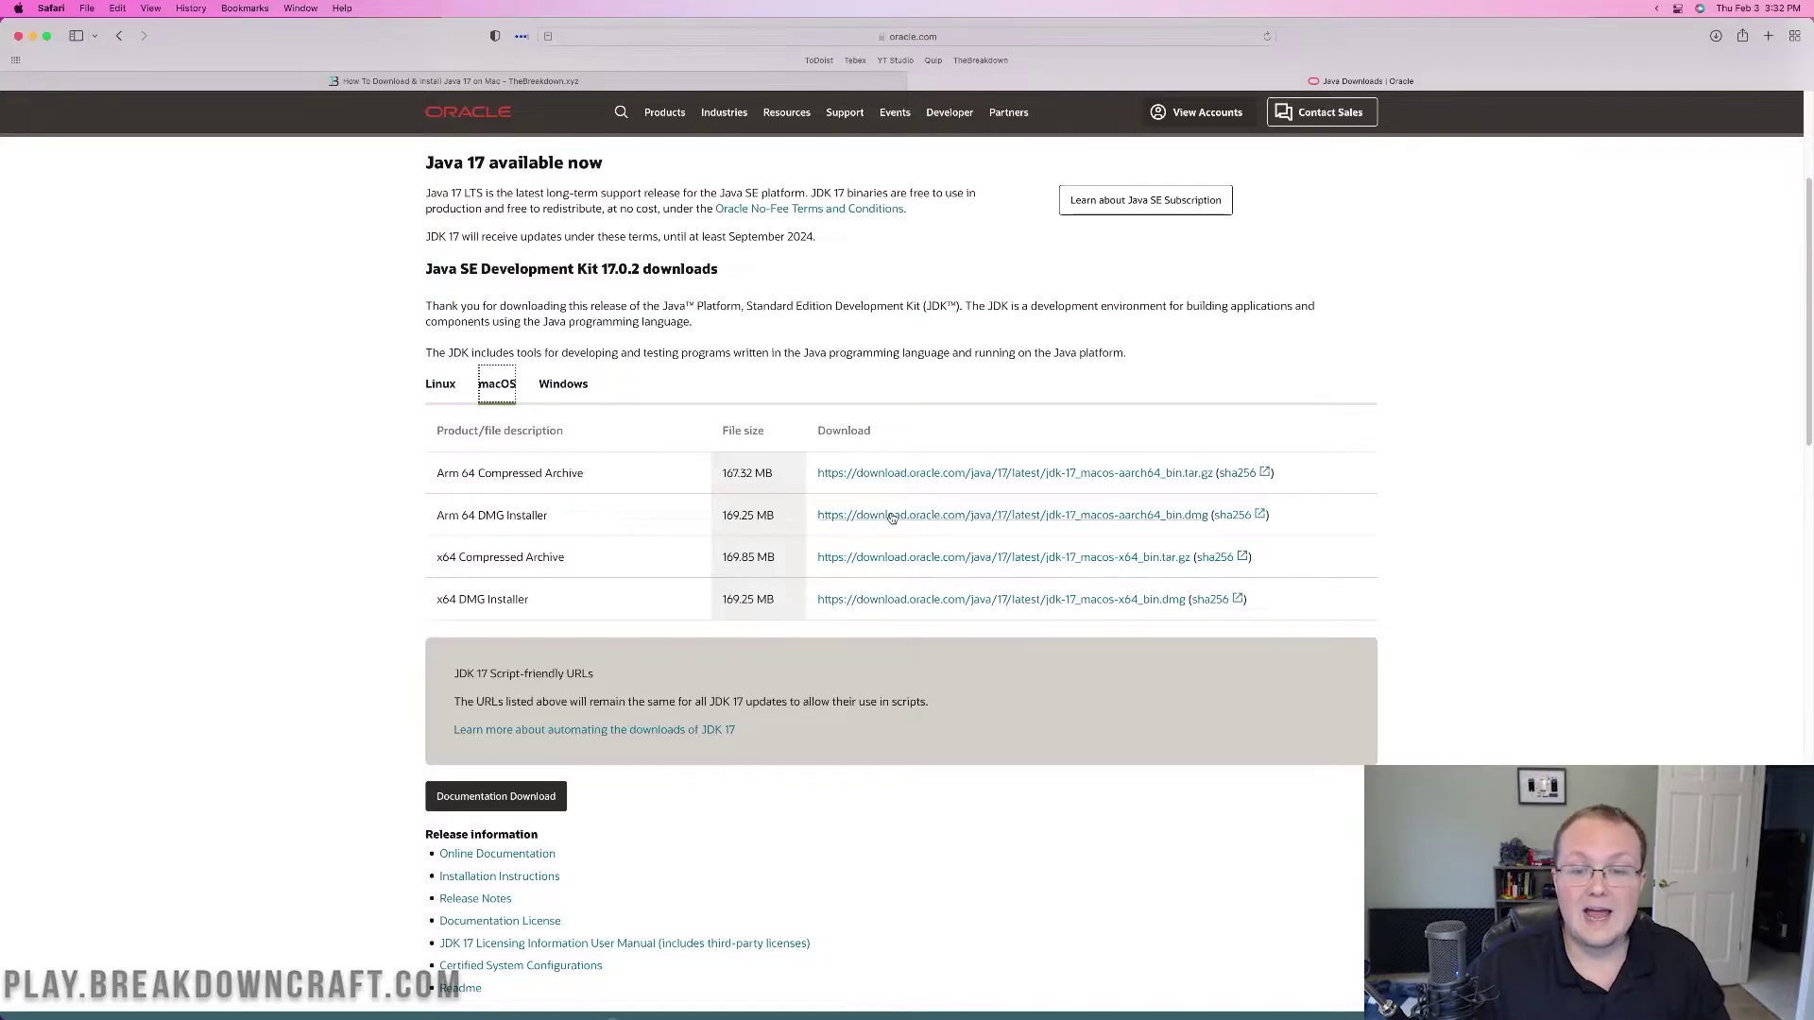
# - Download the Arm 64 JDK 17 DMG, allowing oracle.com downloads, and open it from Downloads
pyautogui.click(469, 515)
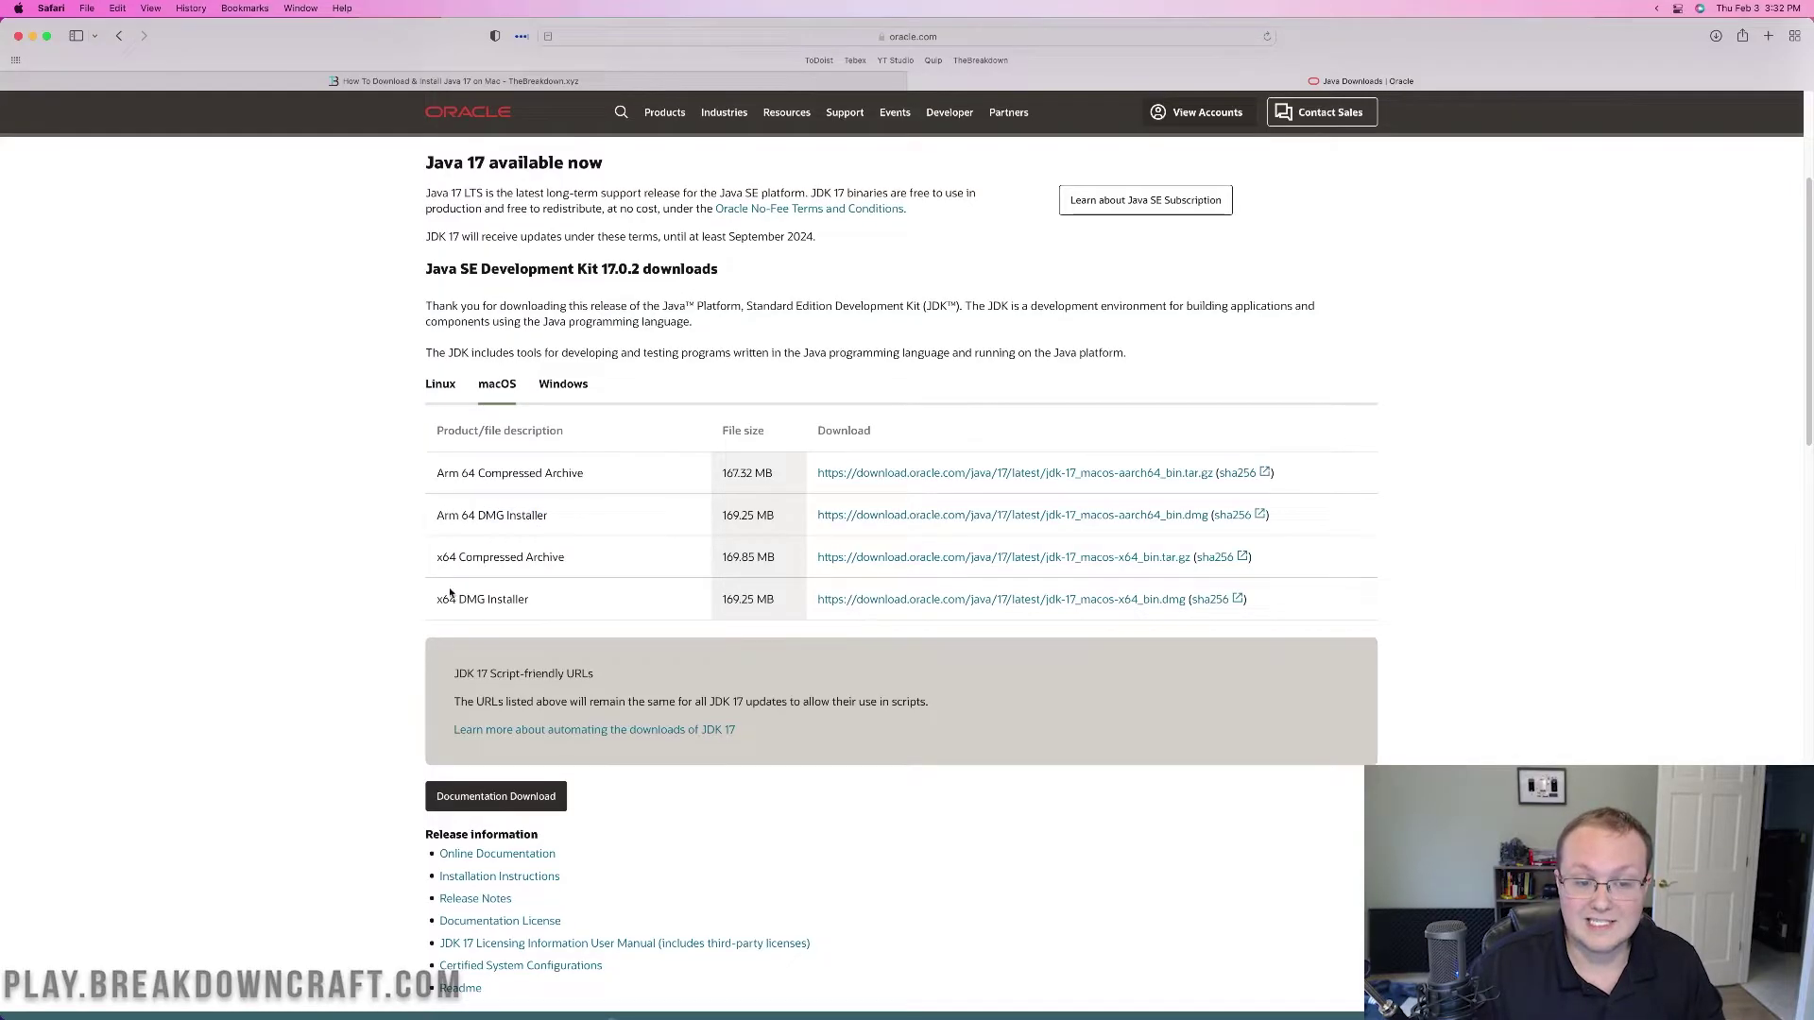
pyautogui.click(849, 519)
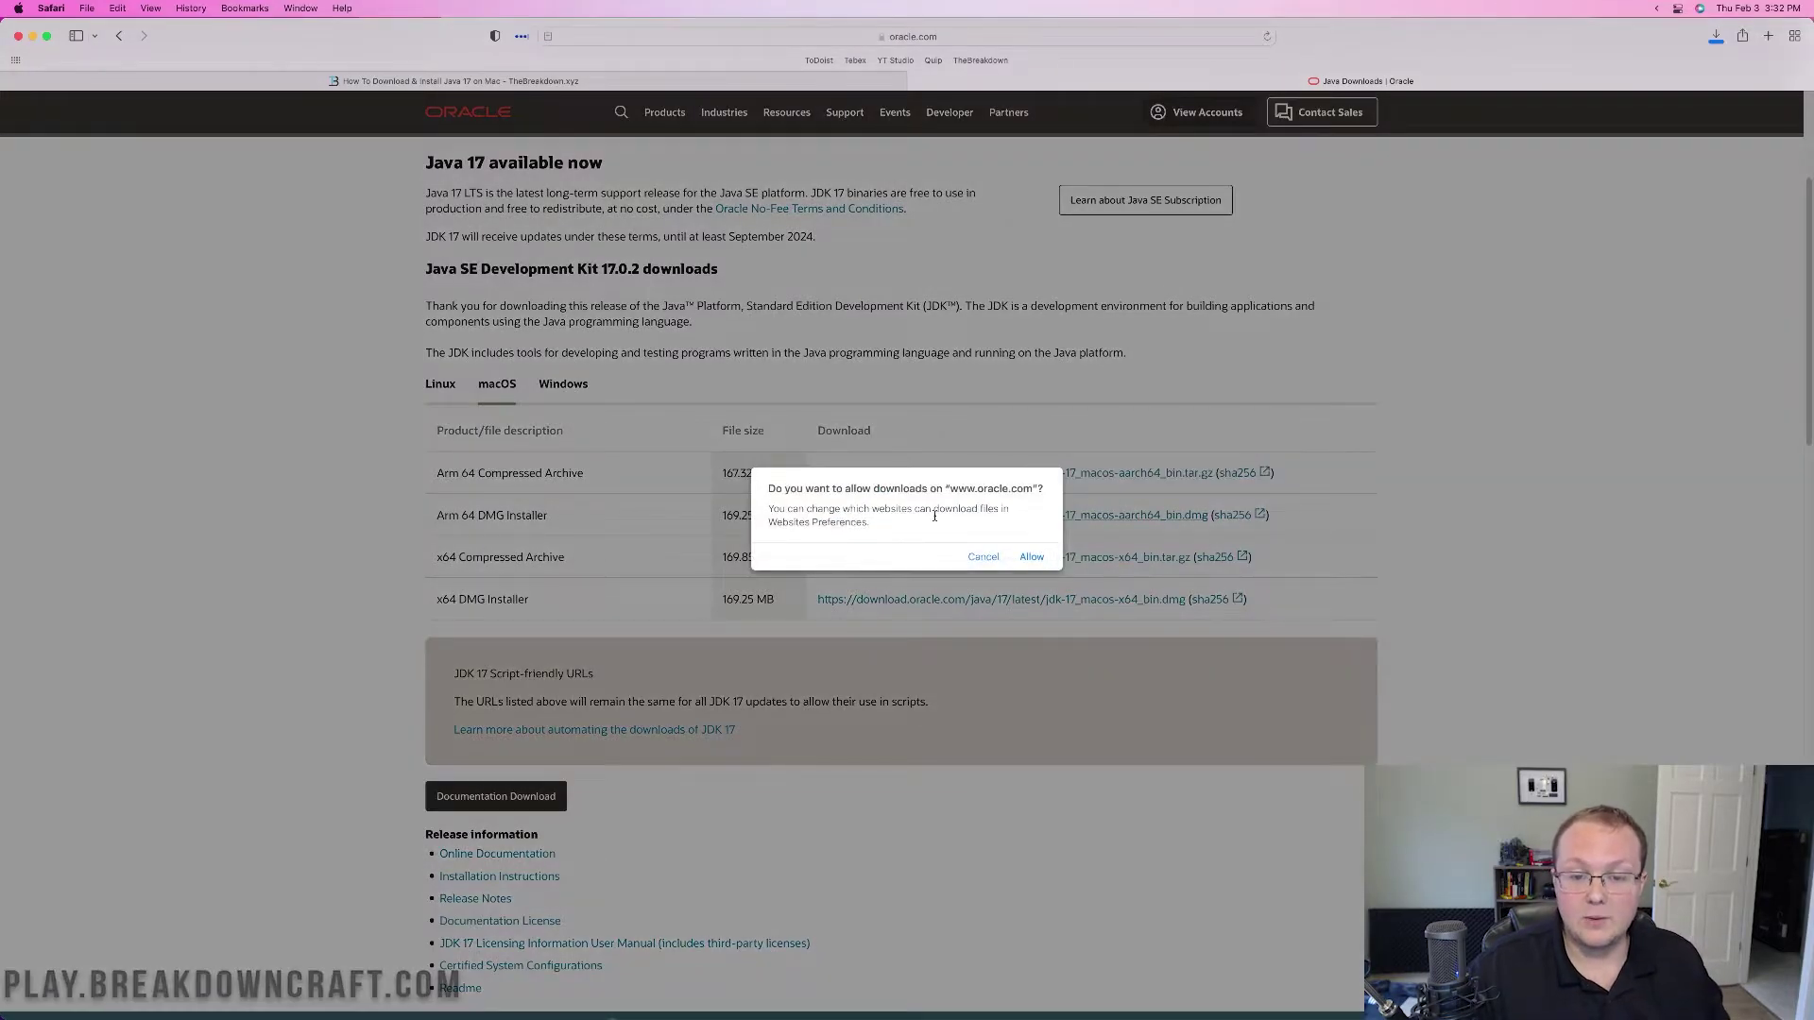
pyautogui.click(1030, 557)
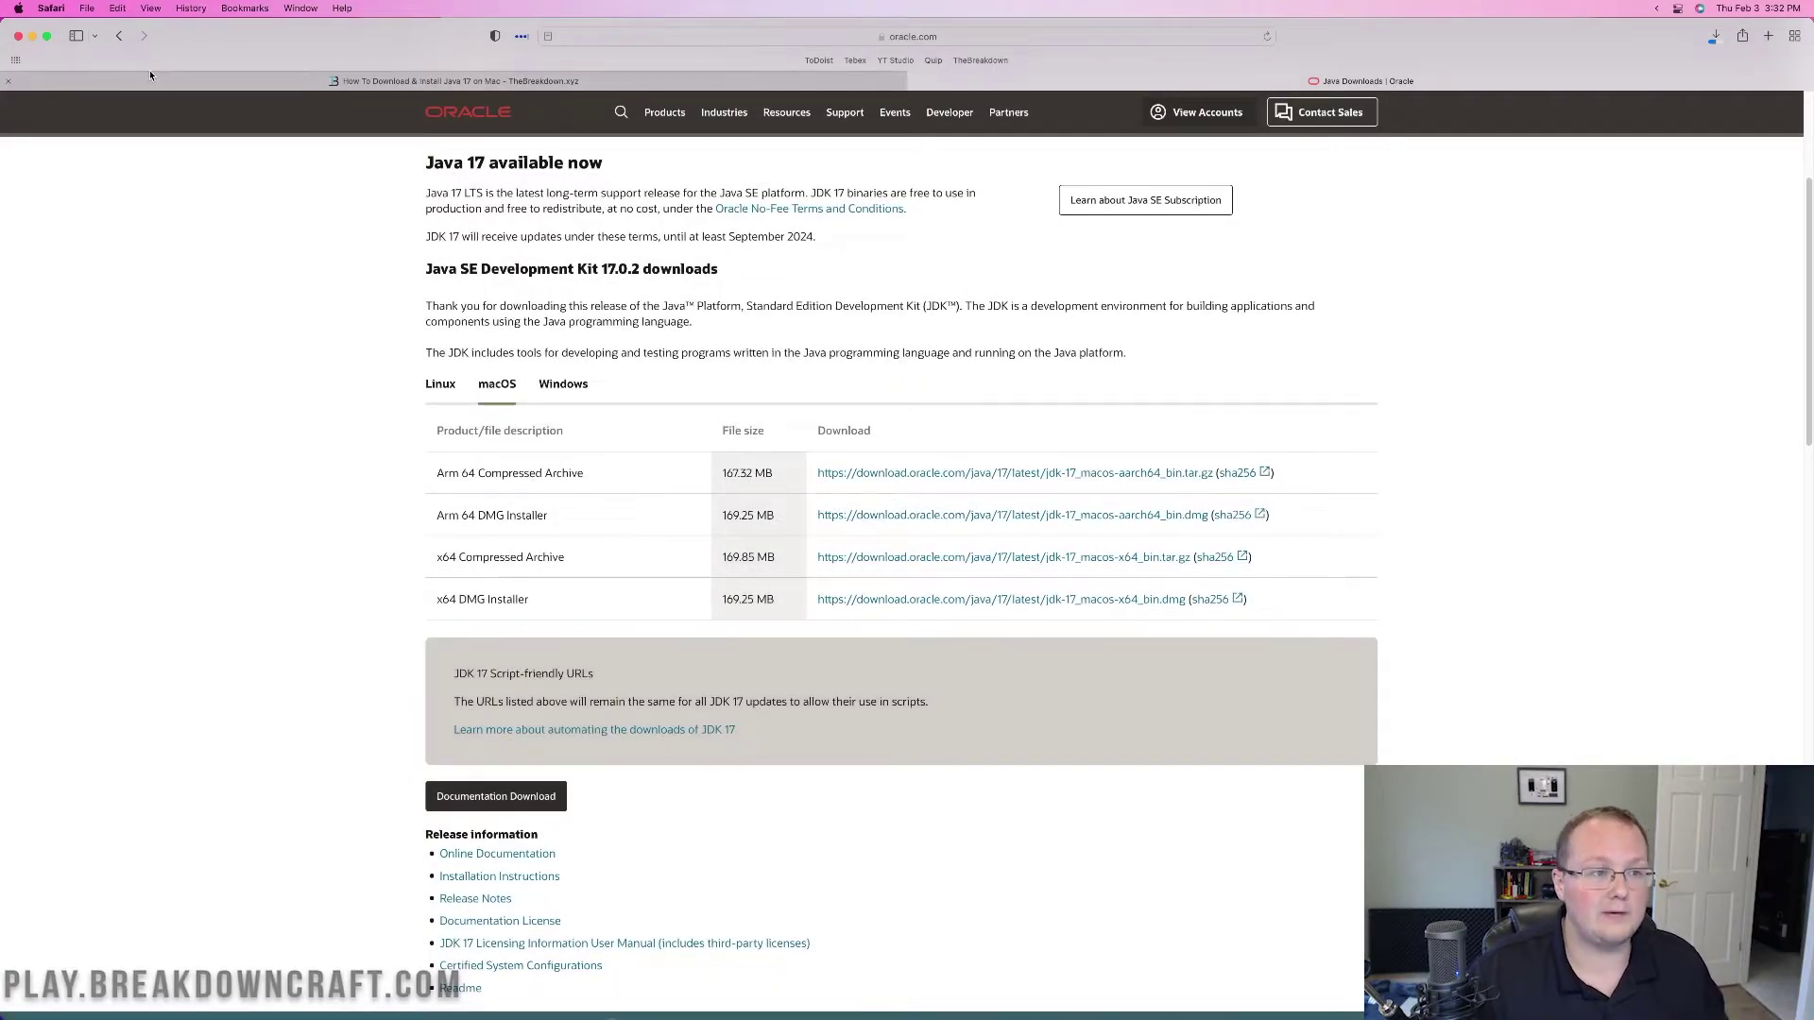
pyautogui.click(31, 38)
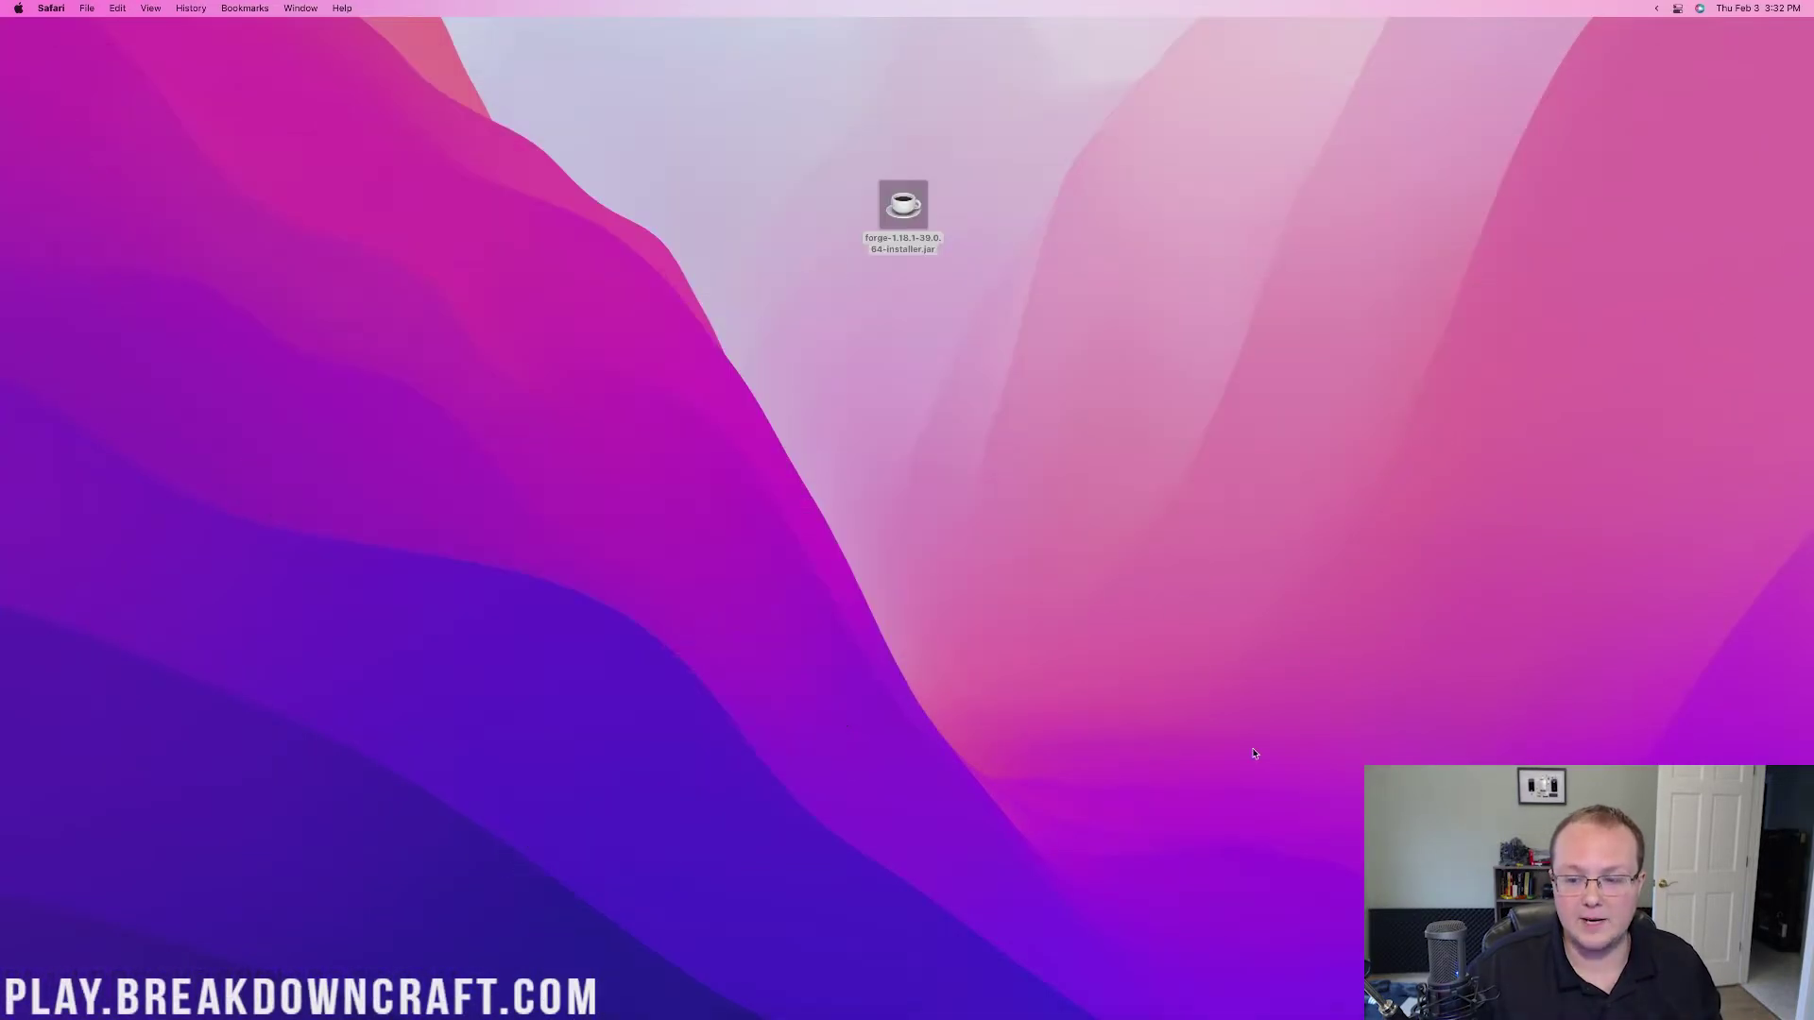
pyautogui.moveTo(1315, 946)
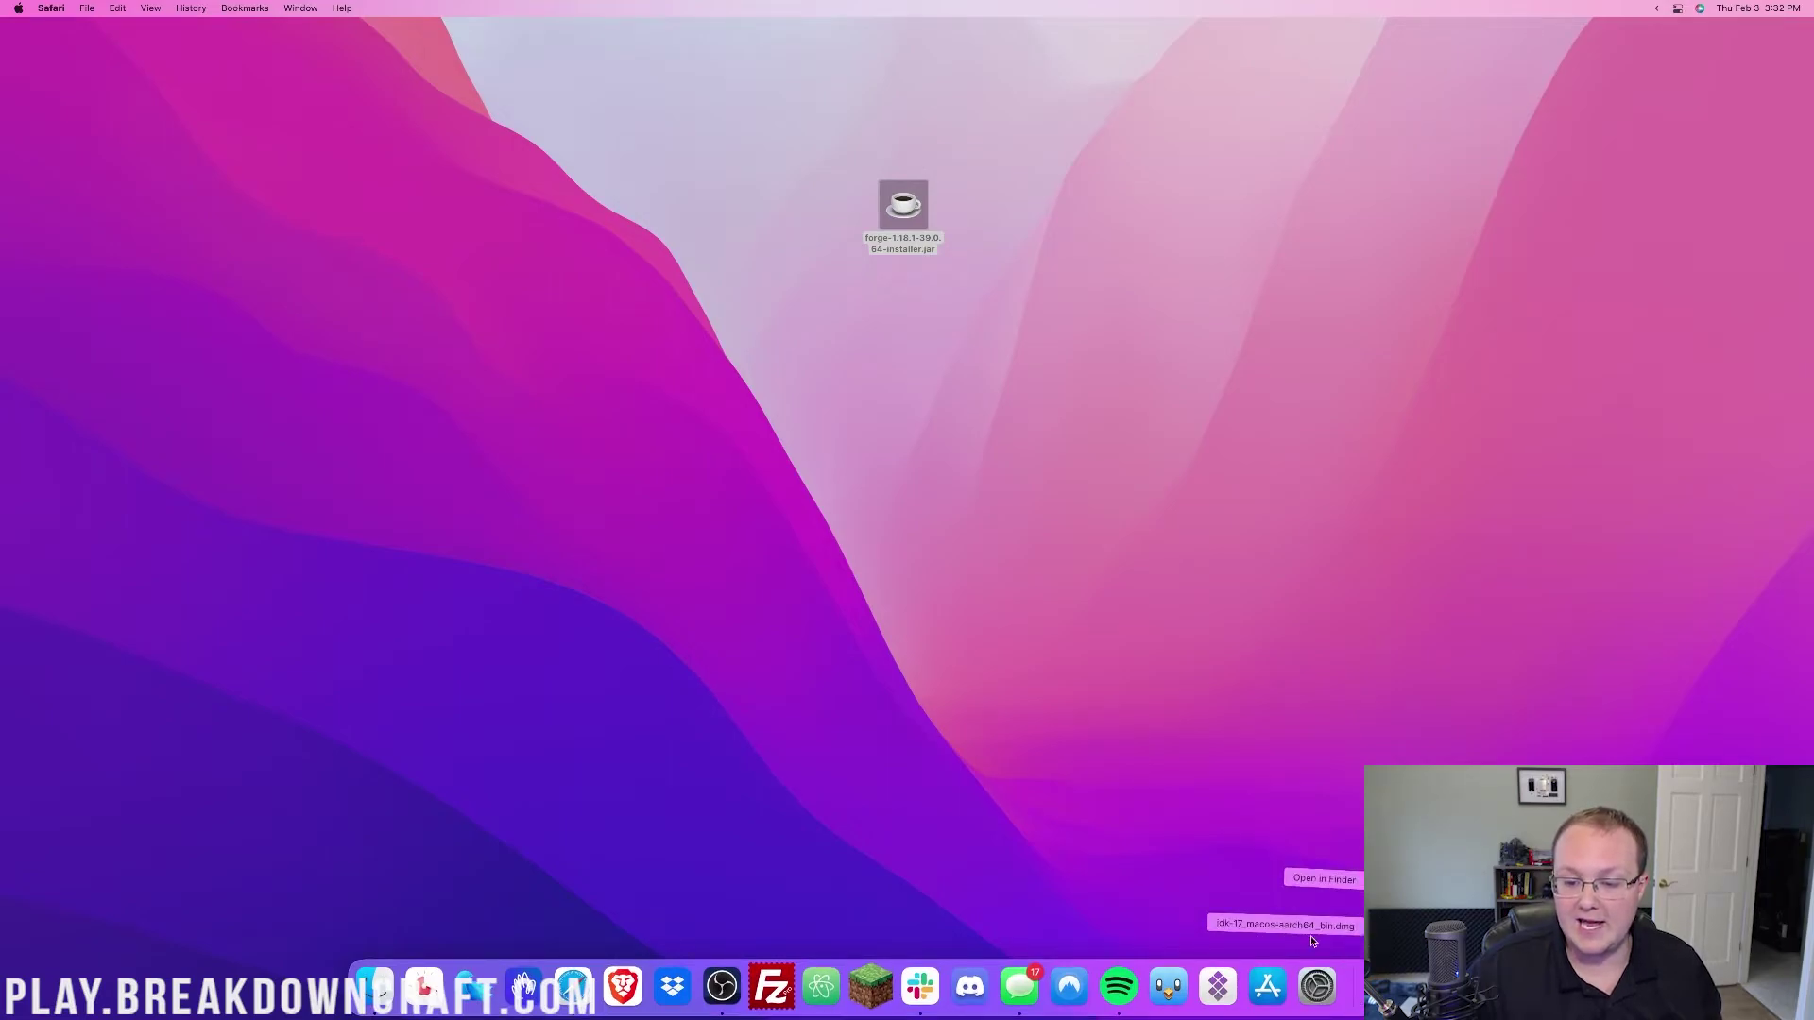
pyautogui.click(1373, 1001)
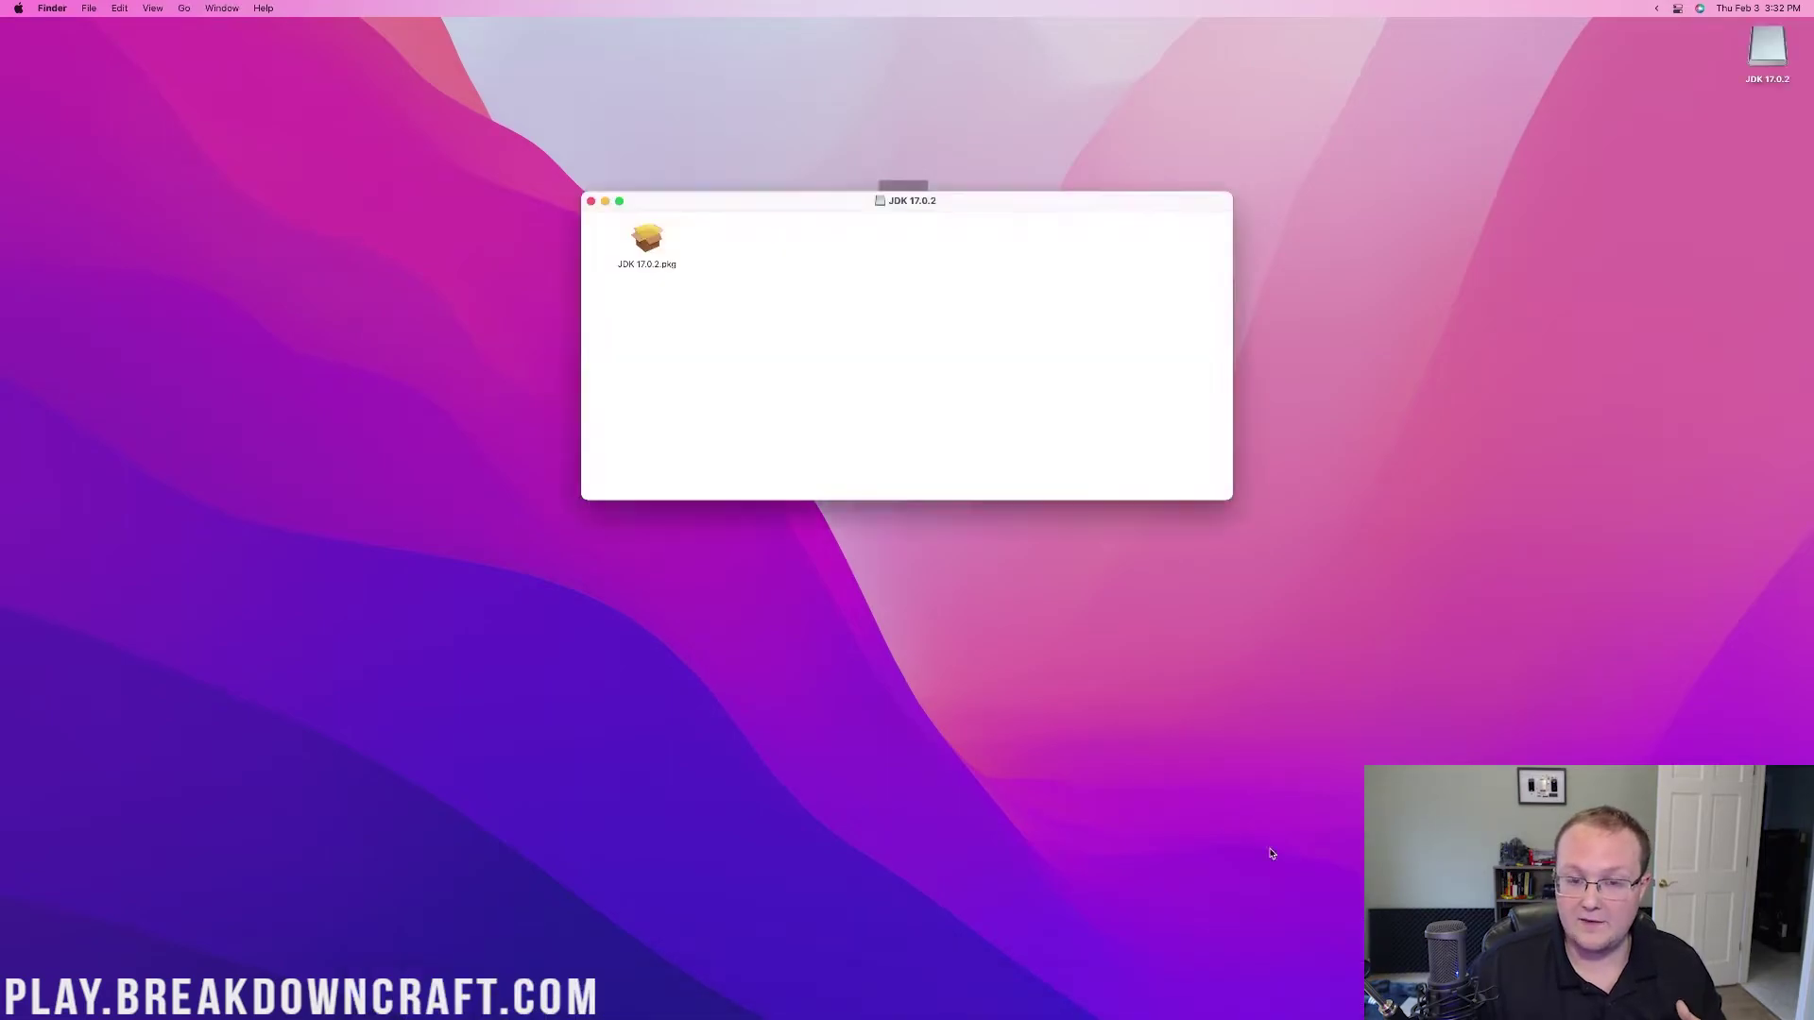
# - Open JDK 17.0.2.pkg and move past the installer introduction
pyautogui.doubleClick(658, 271)
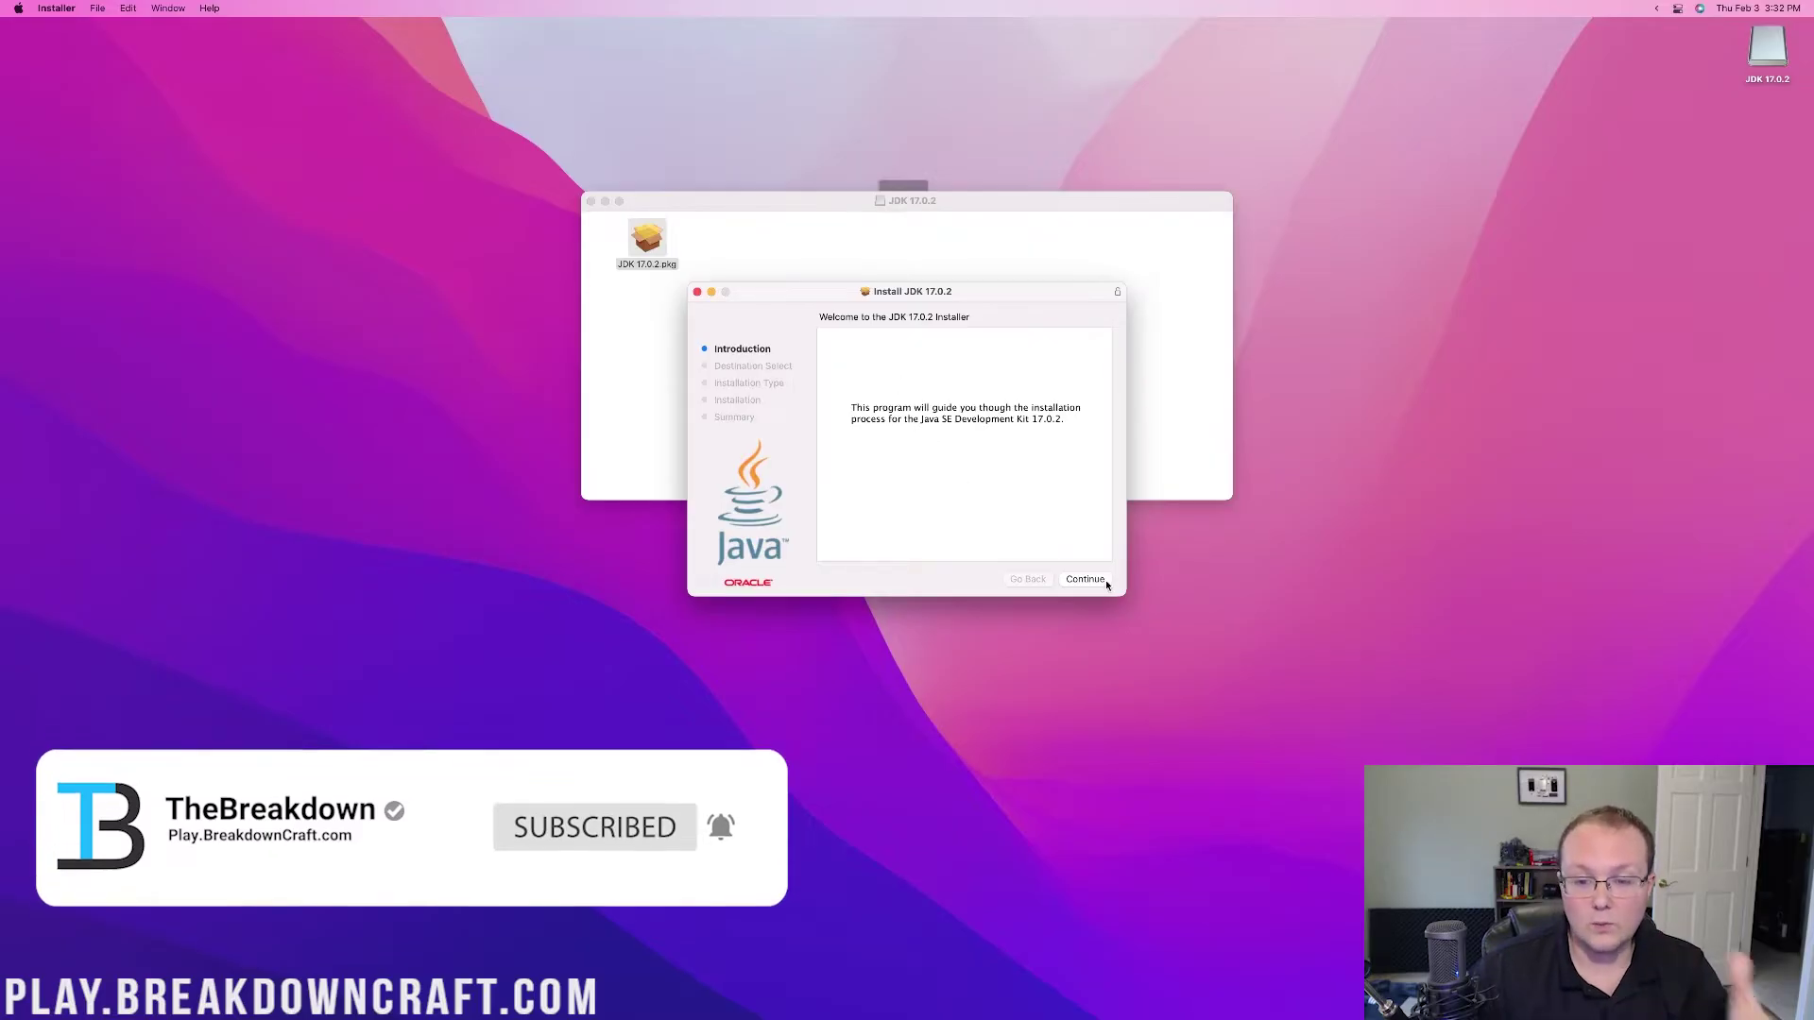
pyautogui.click(1085, 579)
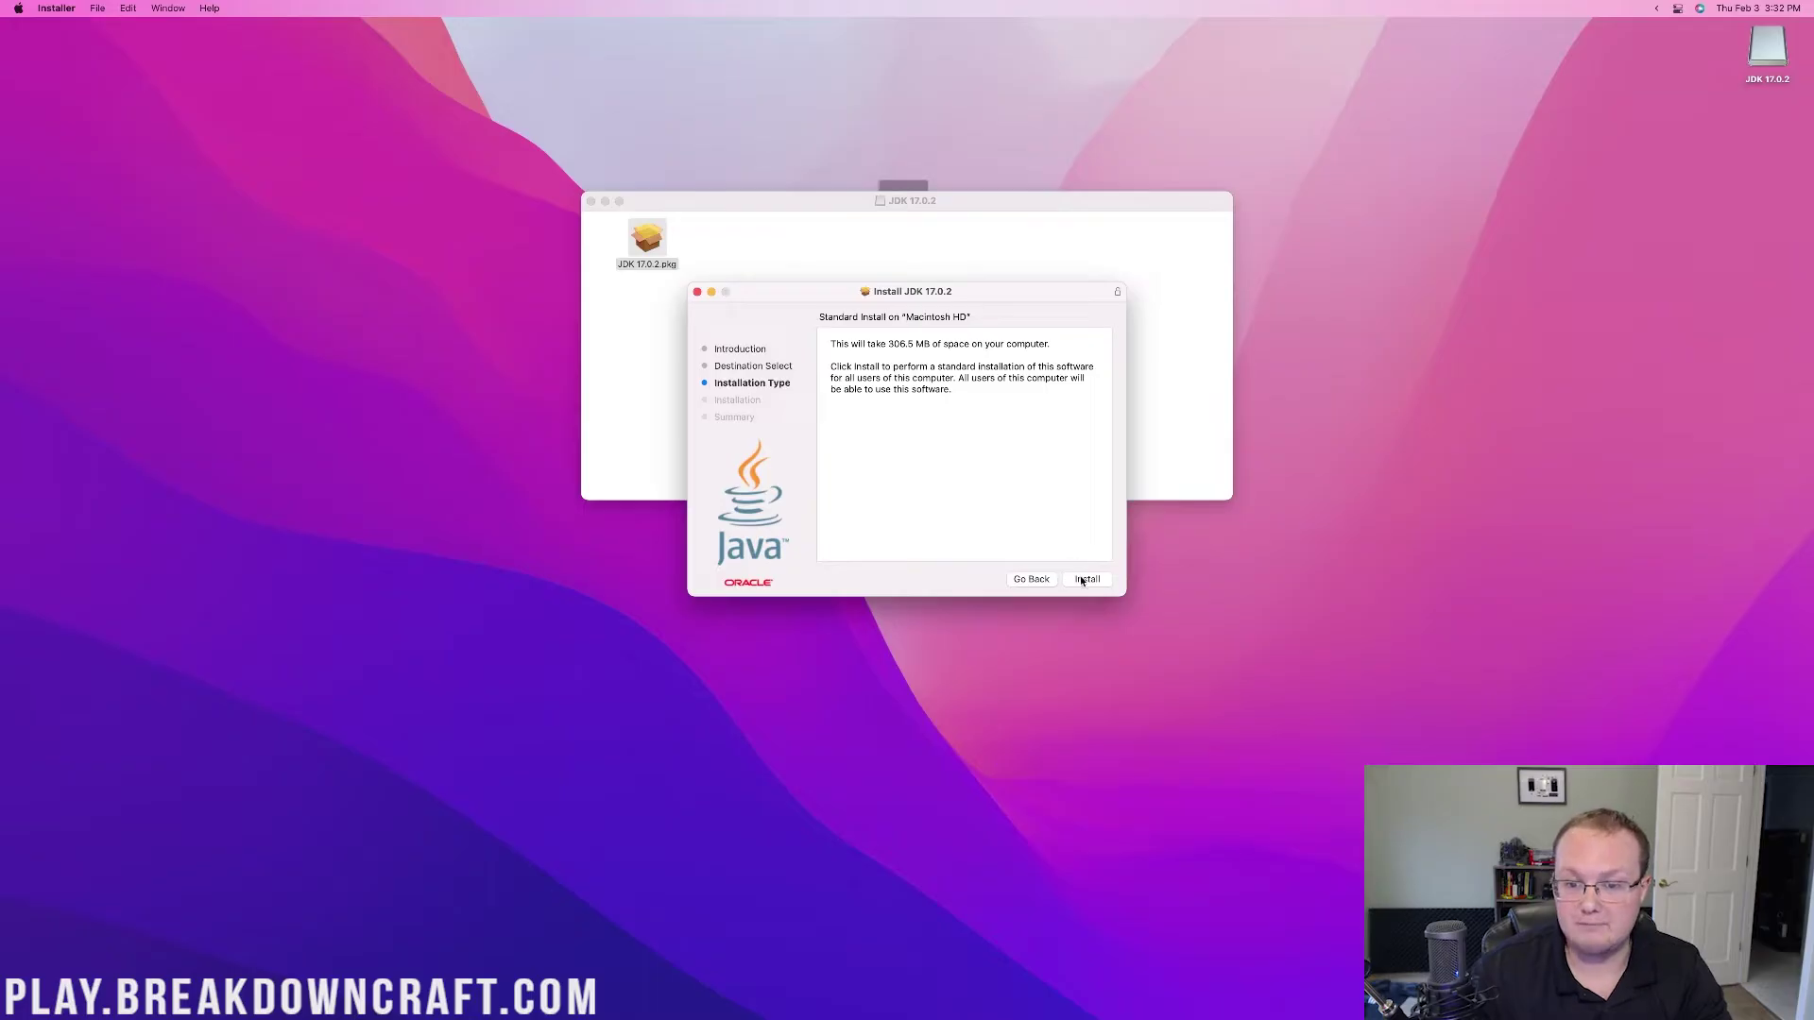
# - Authorize the standard JDK 17.0.2 install, then close the Installer and trash the package
pyautogui.click(1084, 579)
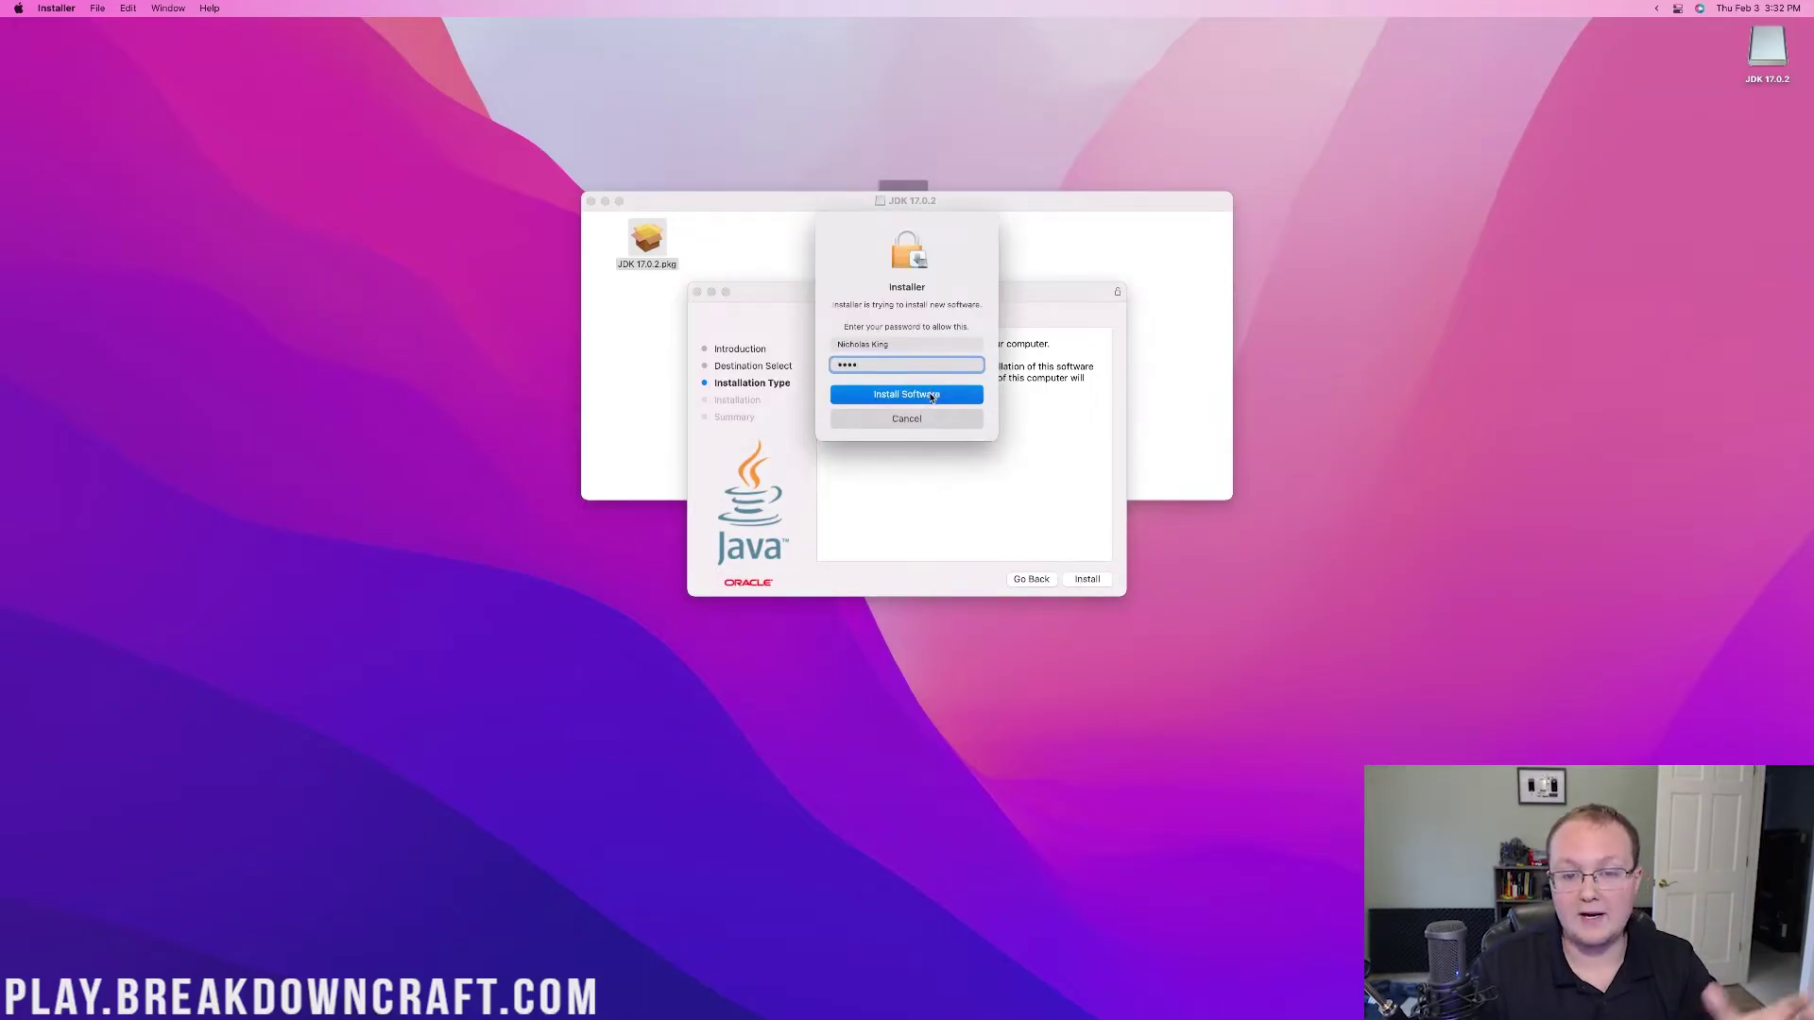
pyautogui.click(935, 395)
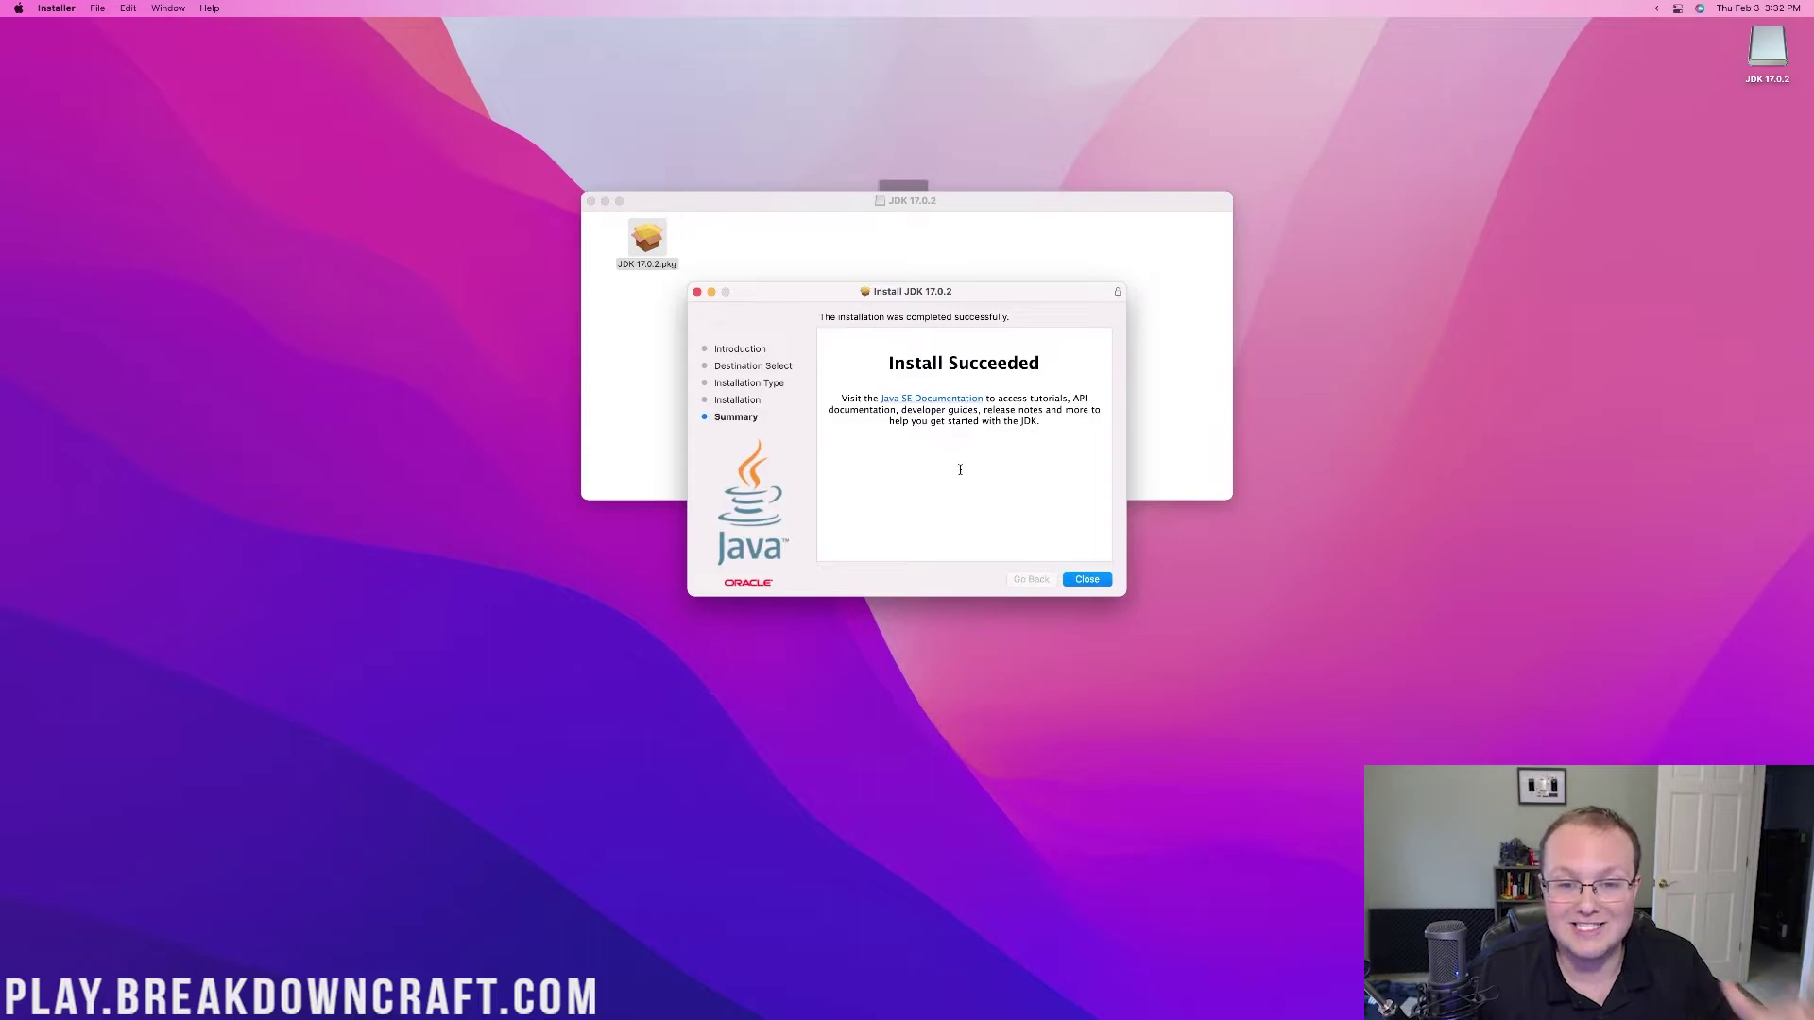
pyautogui.click(1084, 579)
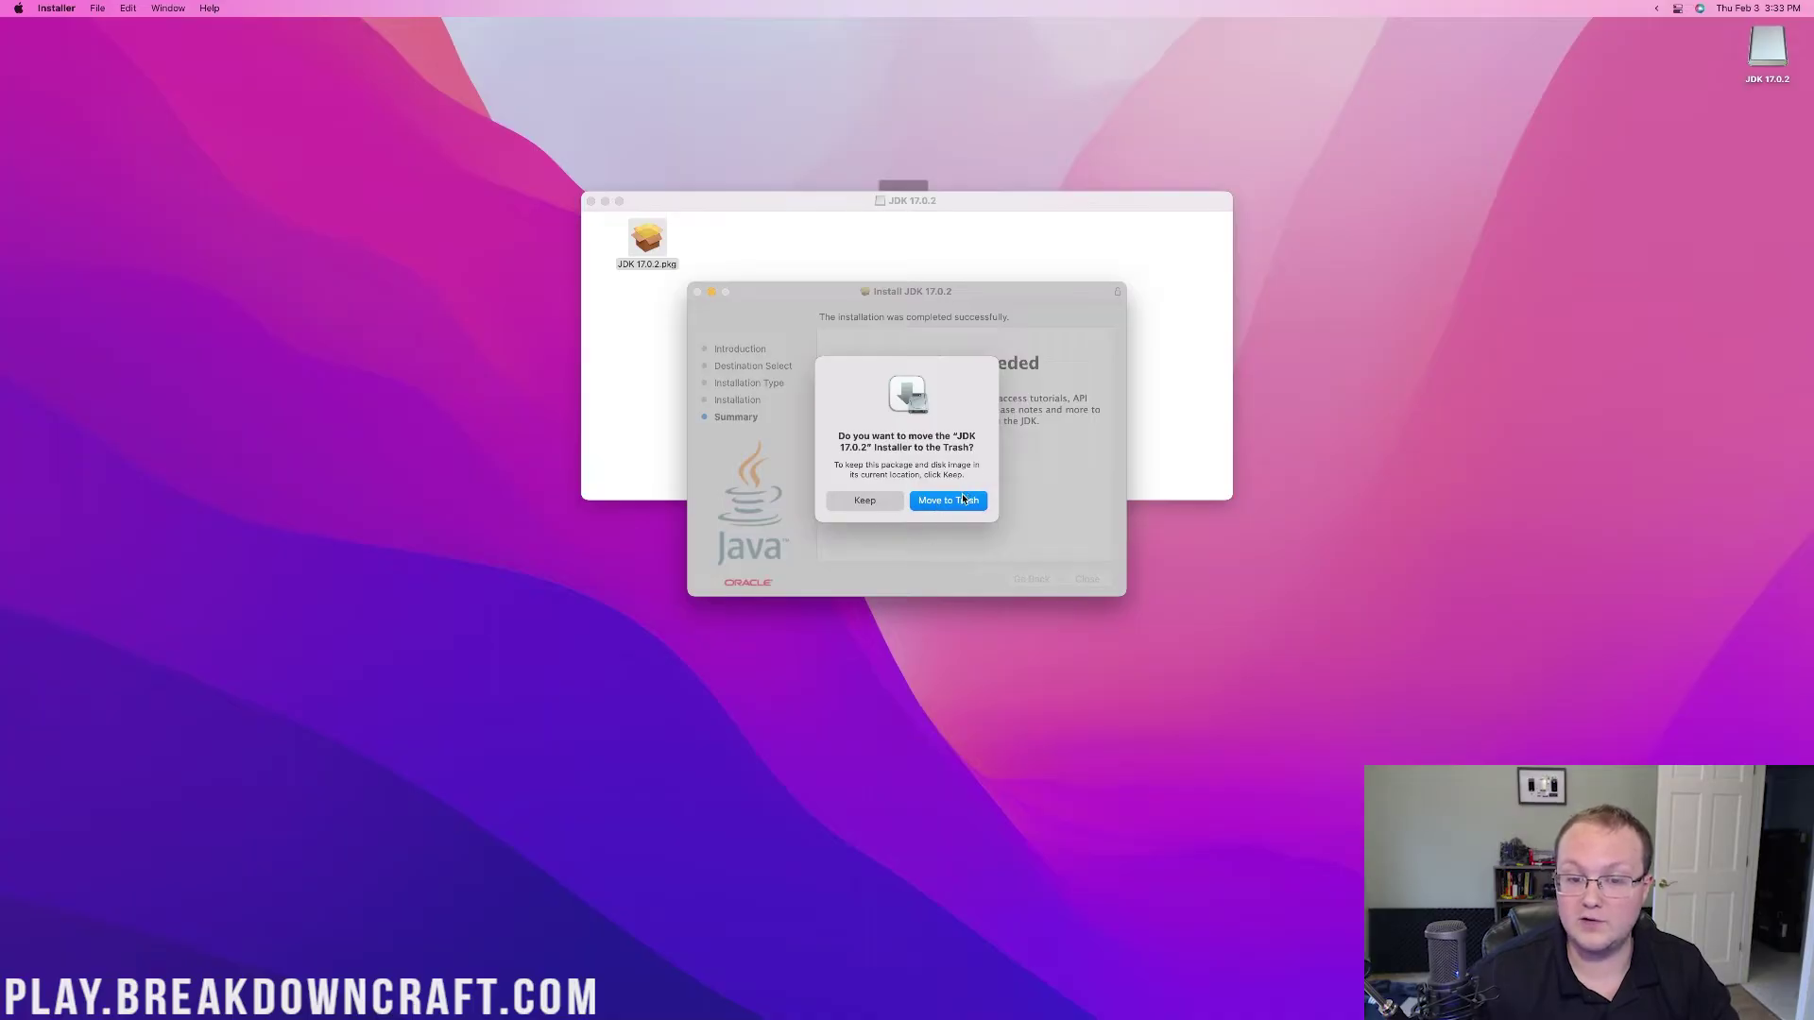
pyautogui.click(963, 499)
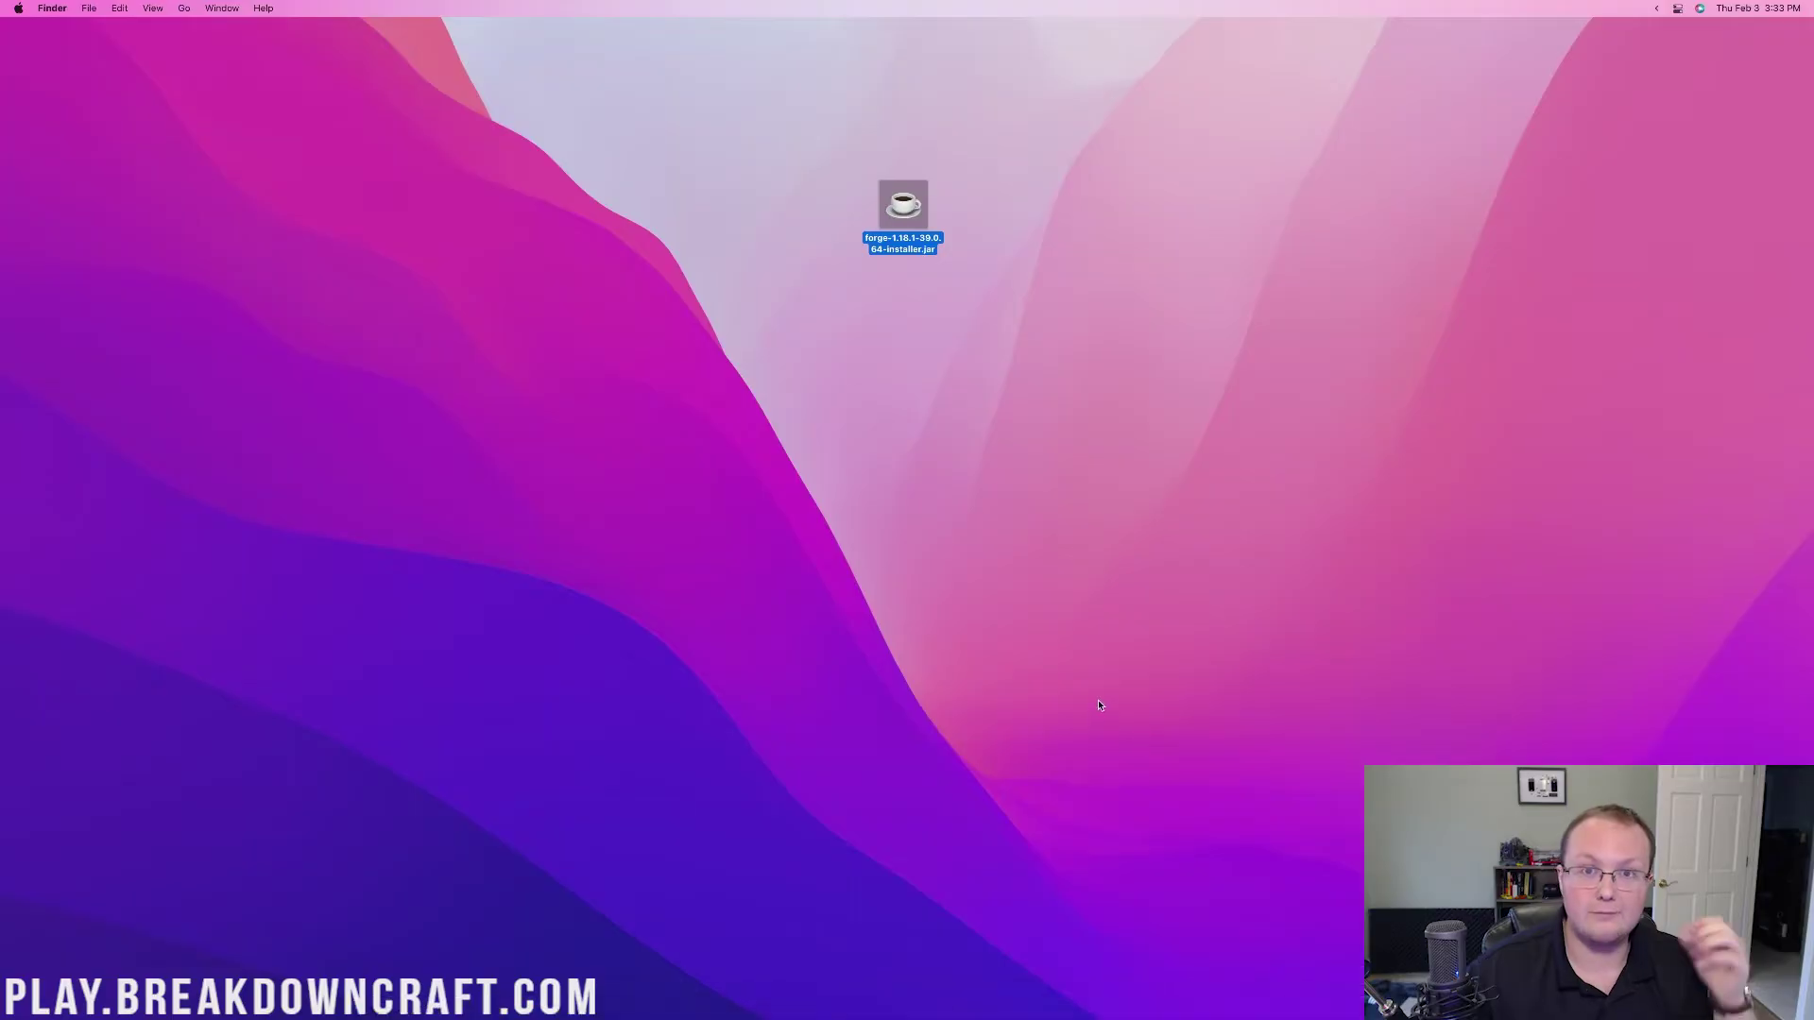
pyautogui.doubleClick(904, 242)
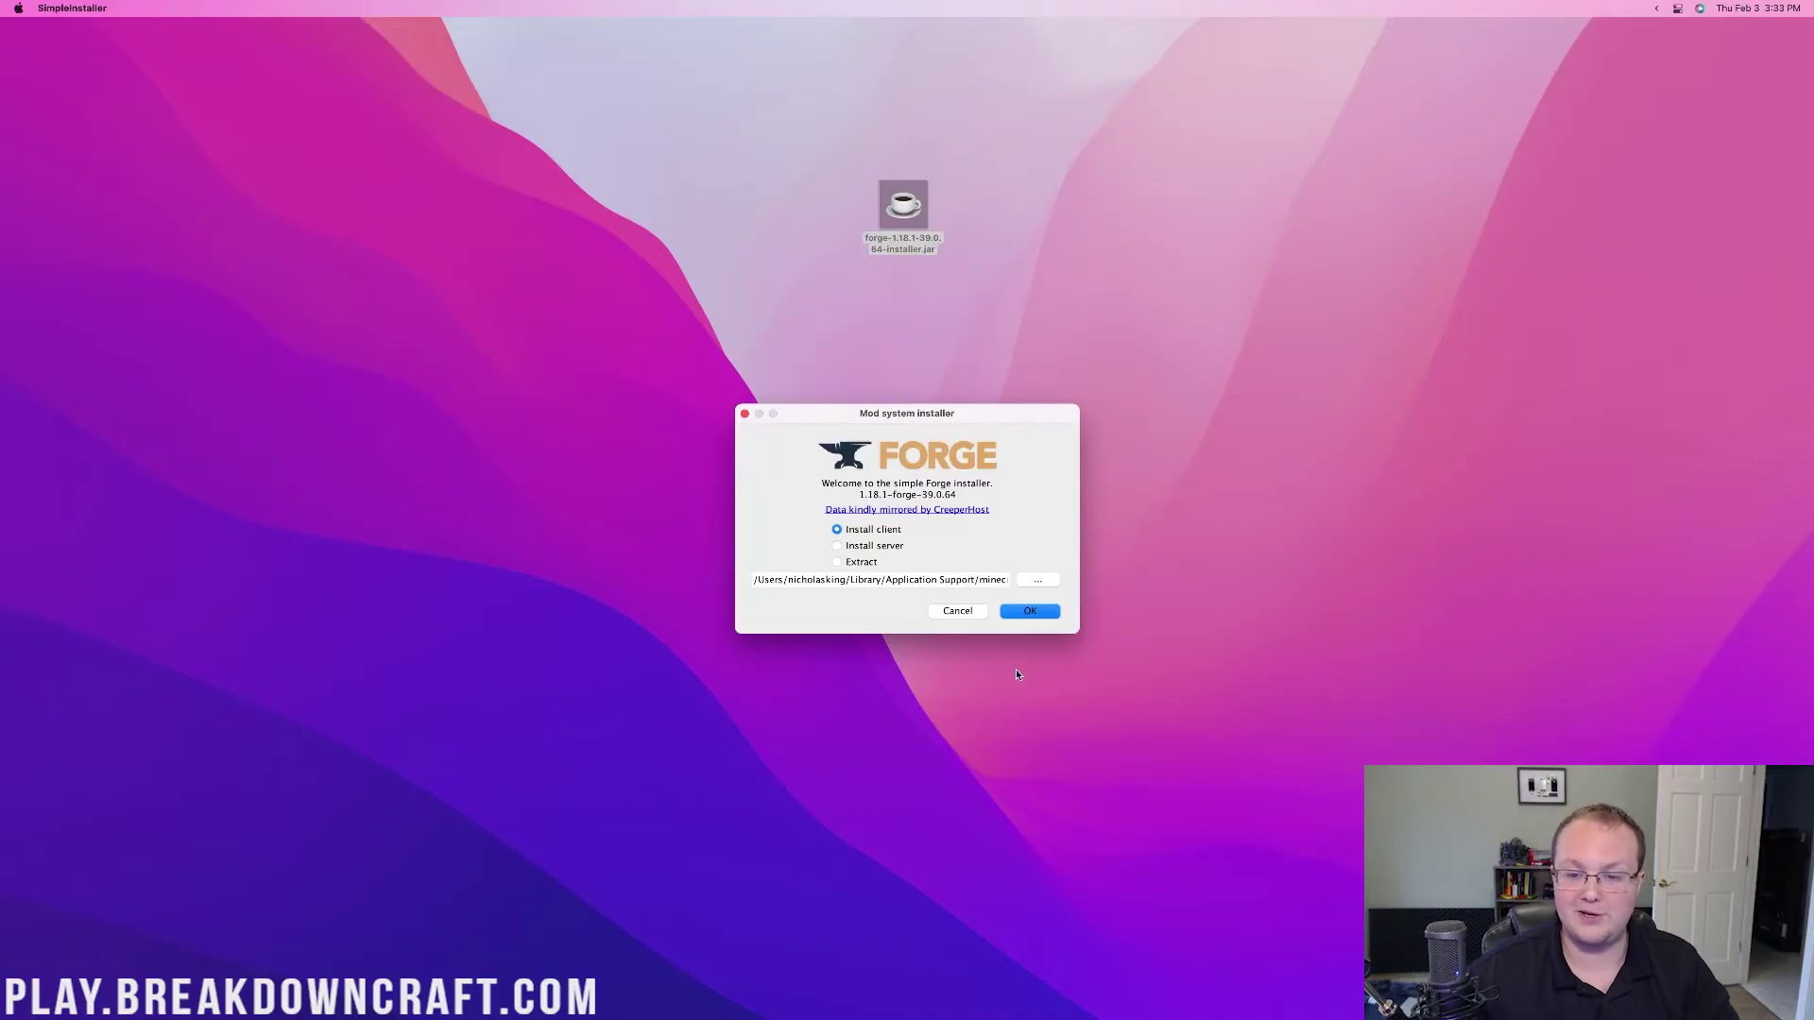
pyautogui.click(955, 613)
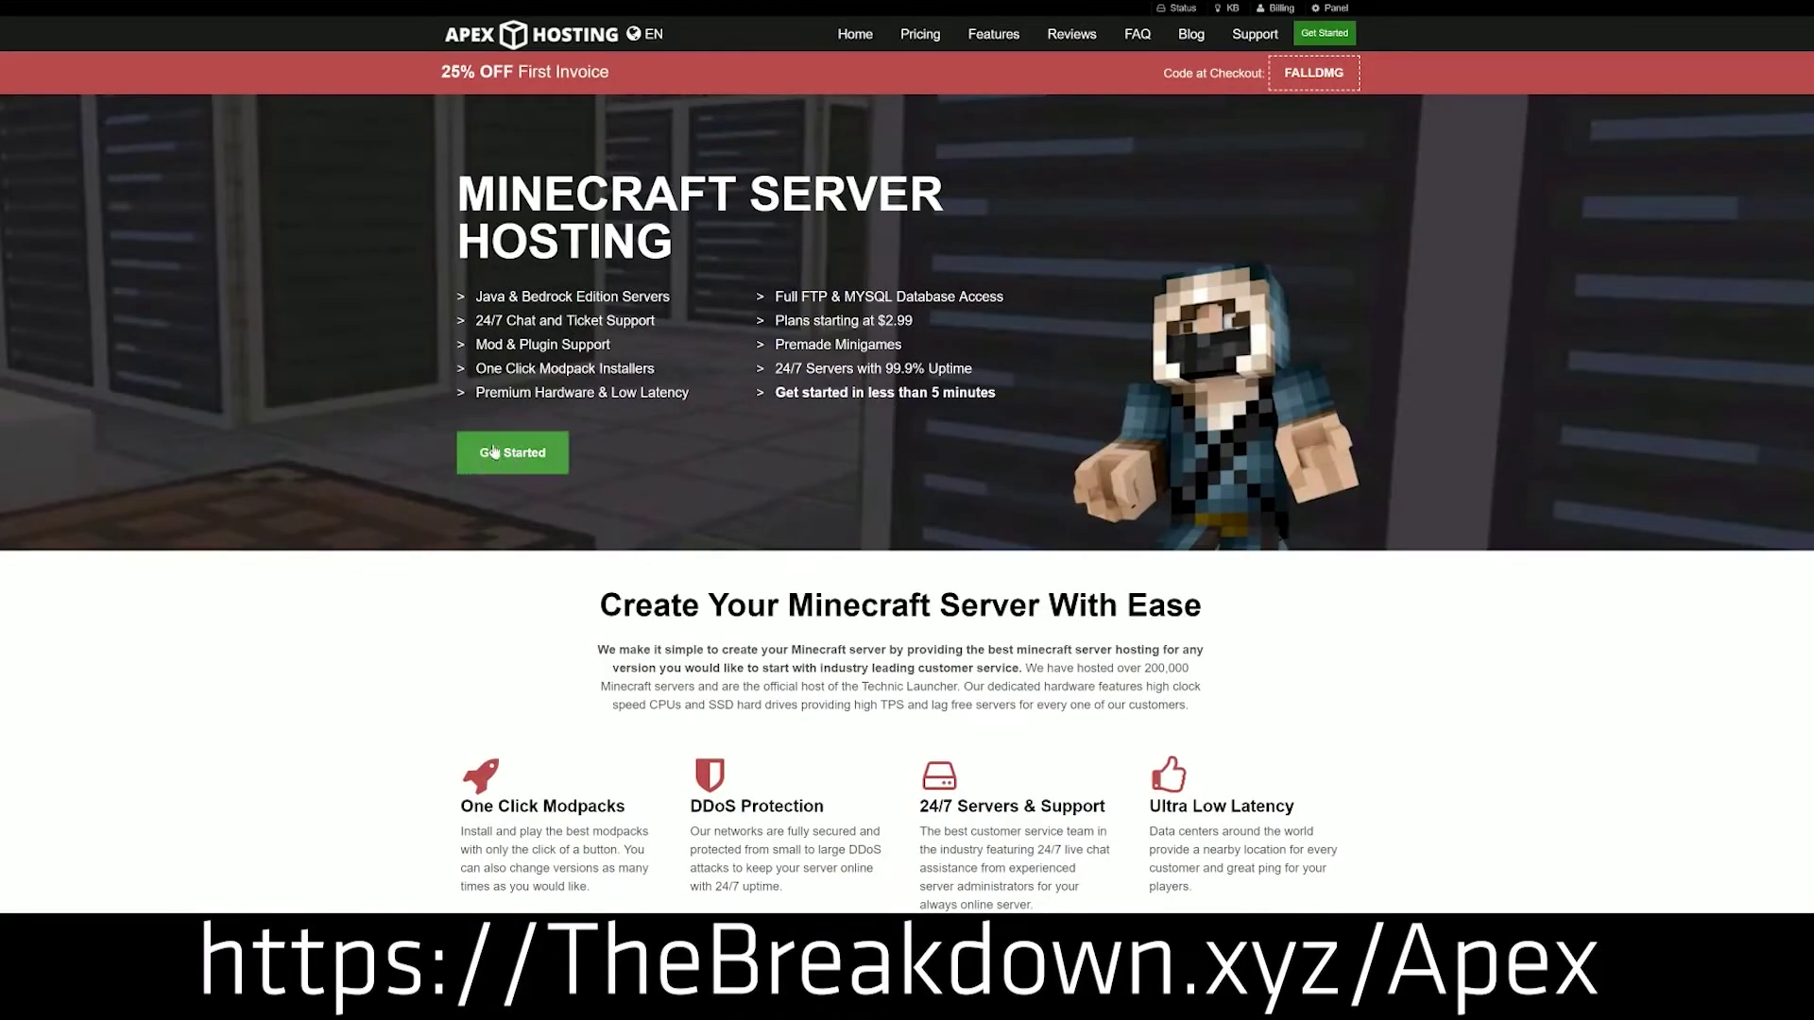
pyautogui.scroll(-3, 695, 552)
pyautogui.scroll(-2, 695, 553)
pyautogui.scroll(-1, 694, 422)
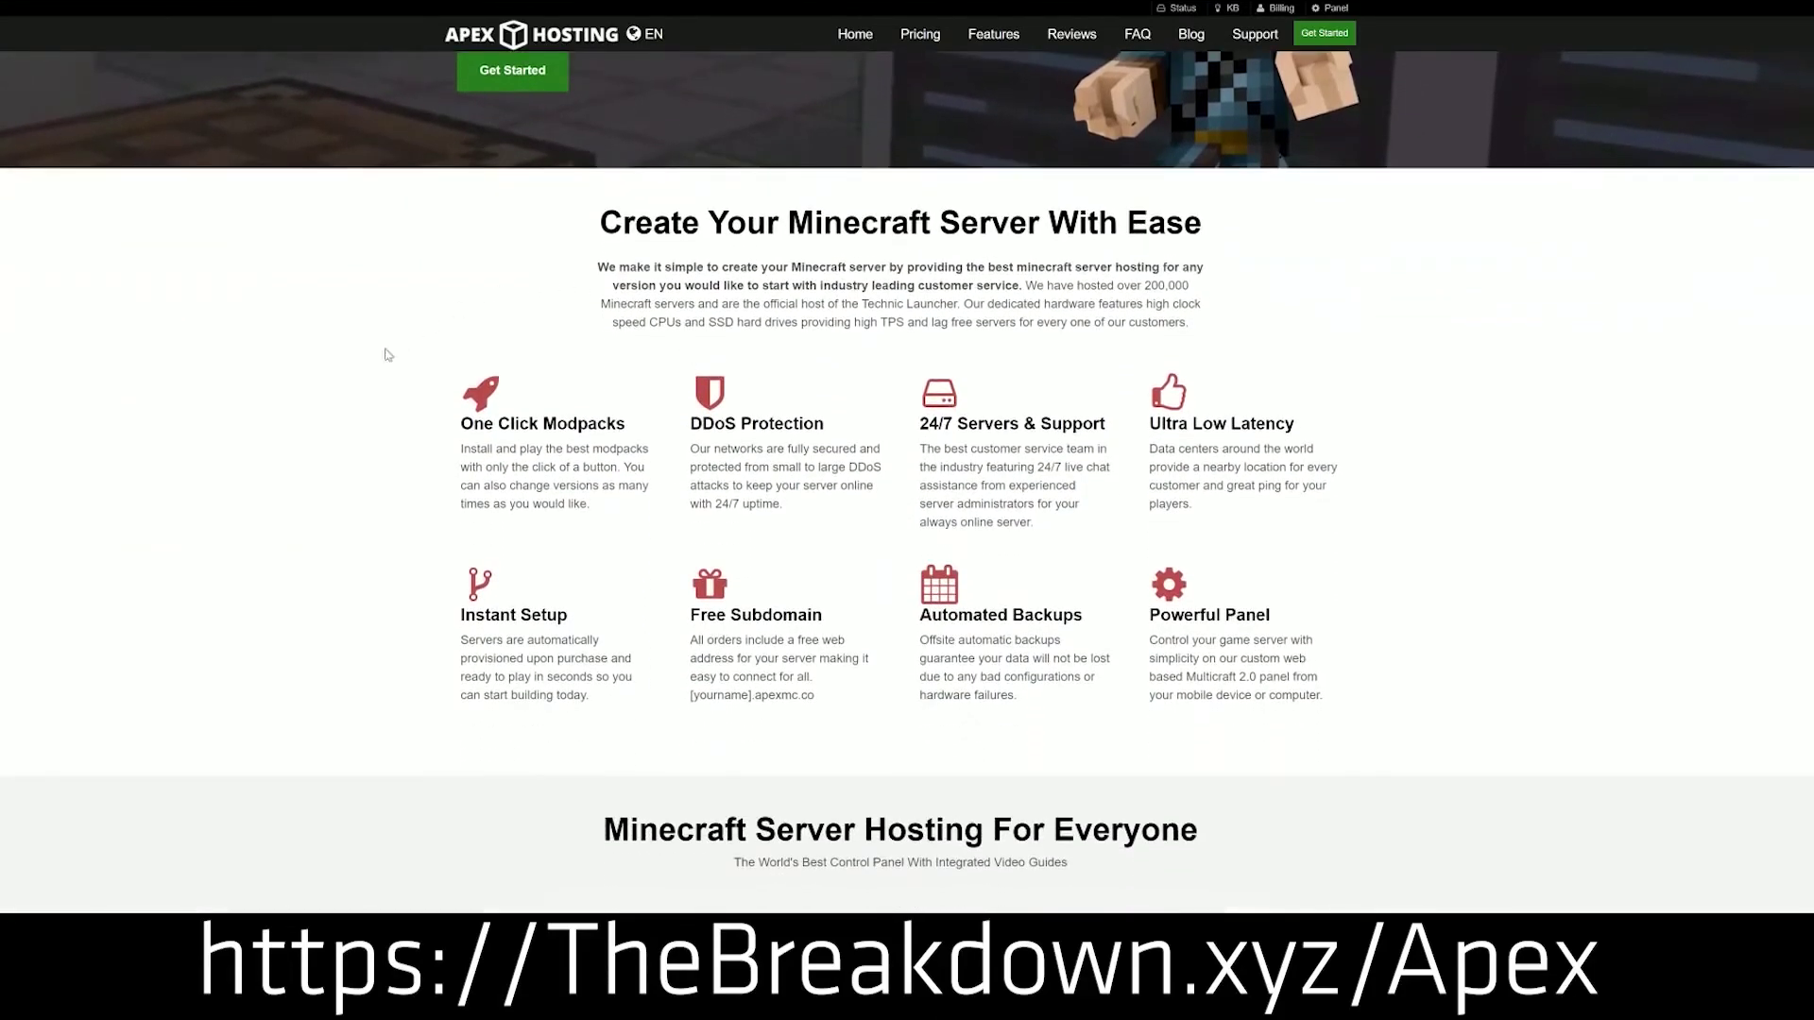
pyautogui.moveTo(462, 422); pyautogui.dragTo(1109, 427)
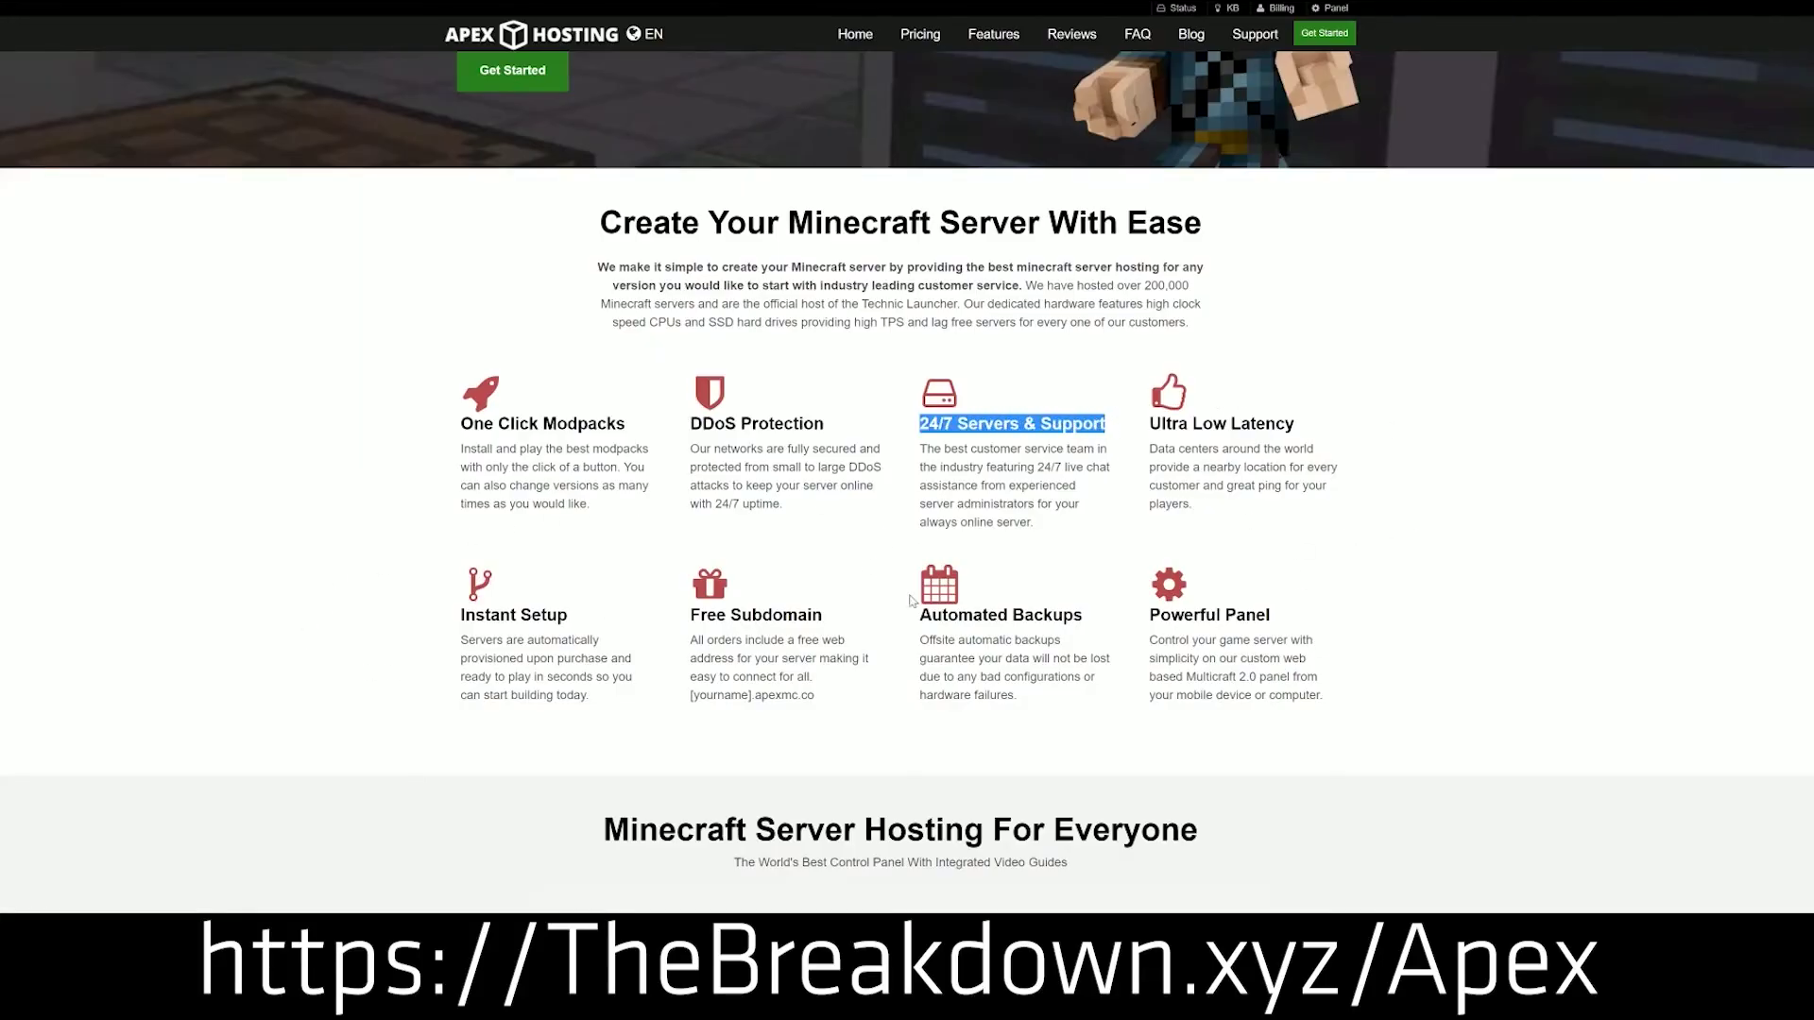
pyautogui.moveTo(920, 615); pyautogui.dragTo(1137, 616)
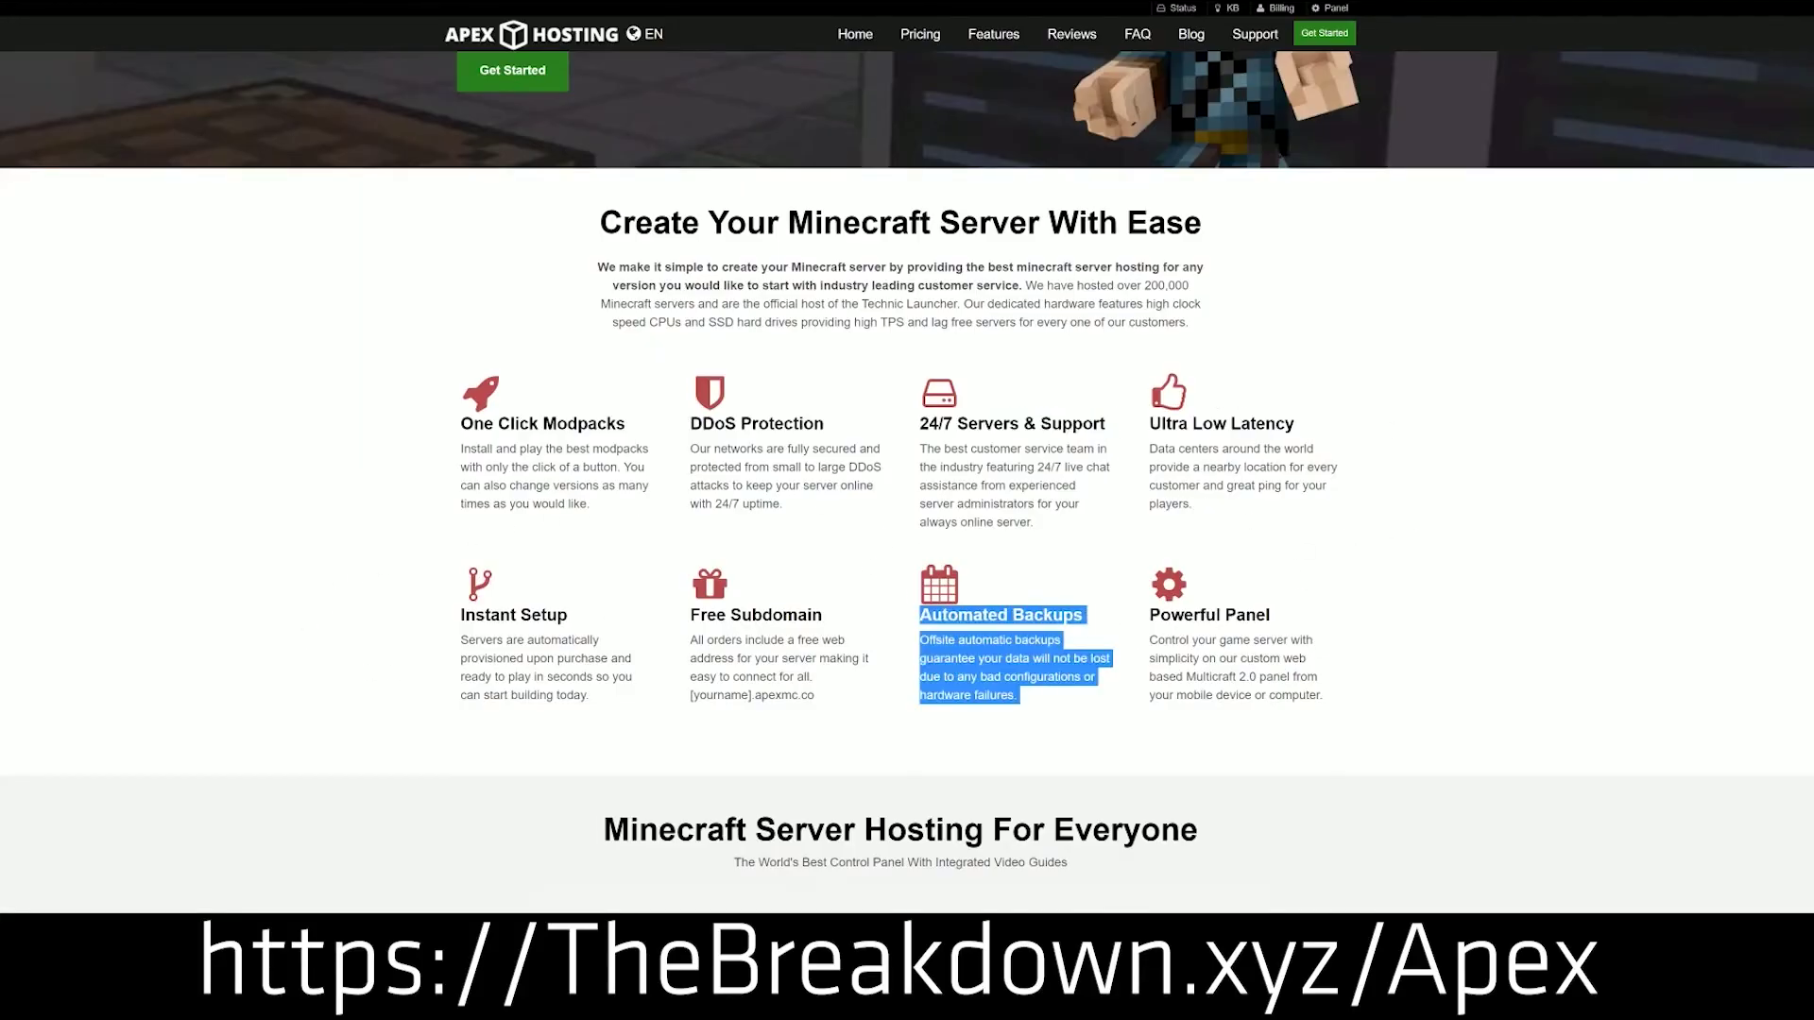
pyautogui.click(861, 620)
pyautogui.moveTo(601, 698); pyautogui.dragTo(463, 615)
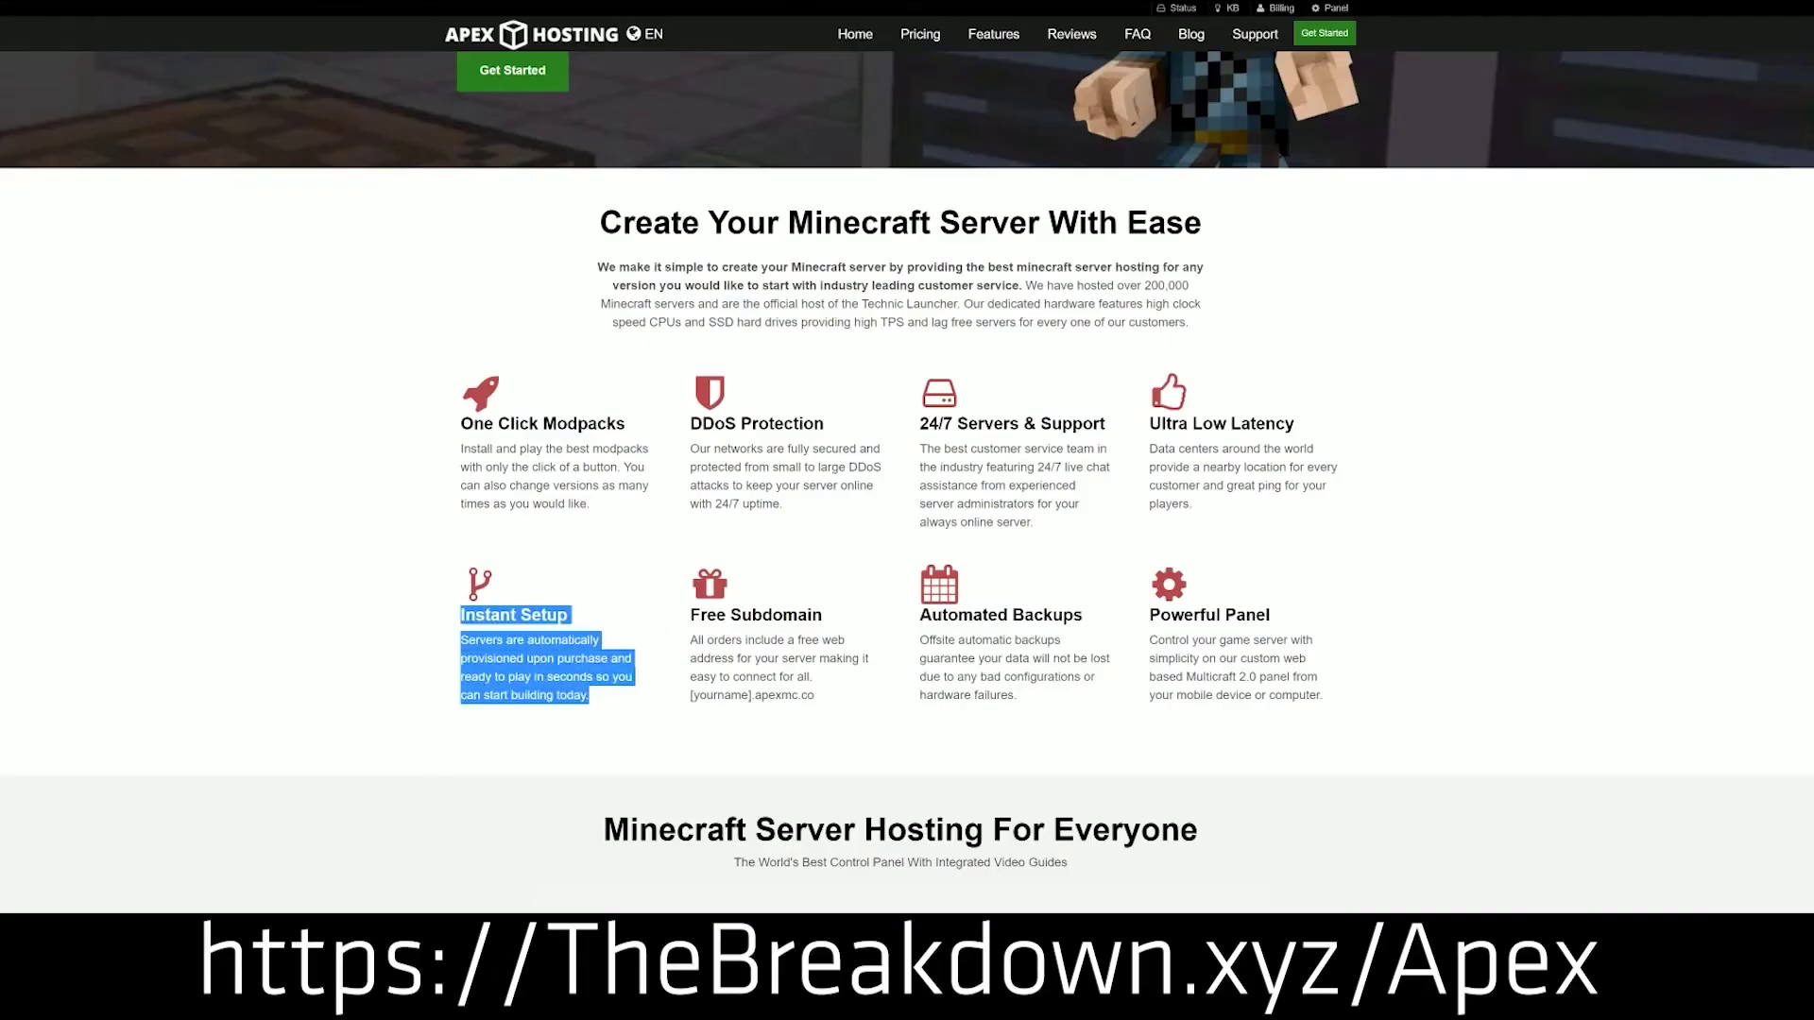